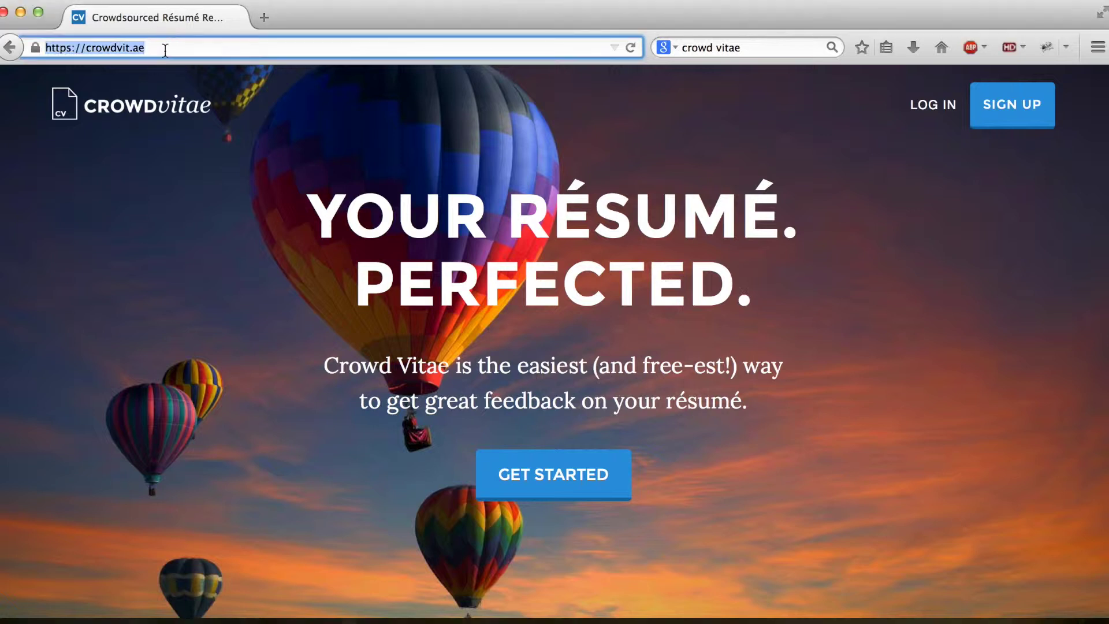
Step: Change the address from crowdvit.ae to crowdvitae.com and dismiss the autocomplete suggestions
left_click_drag(129, 50, 161, 53)
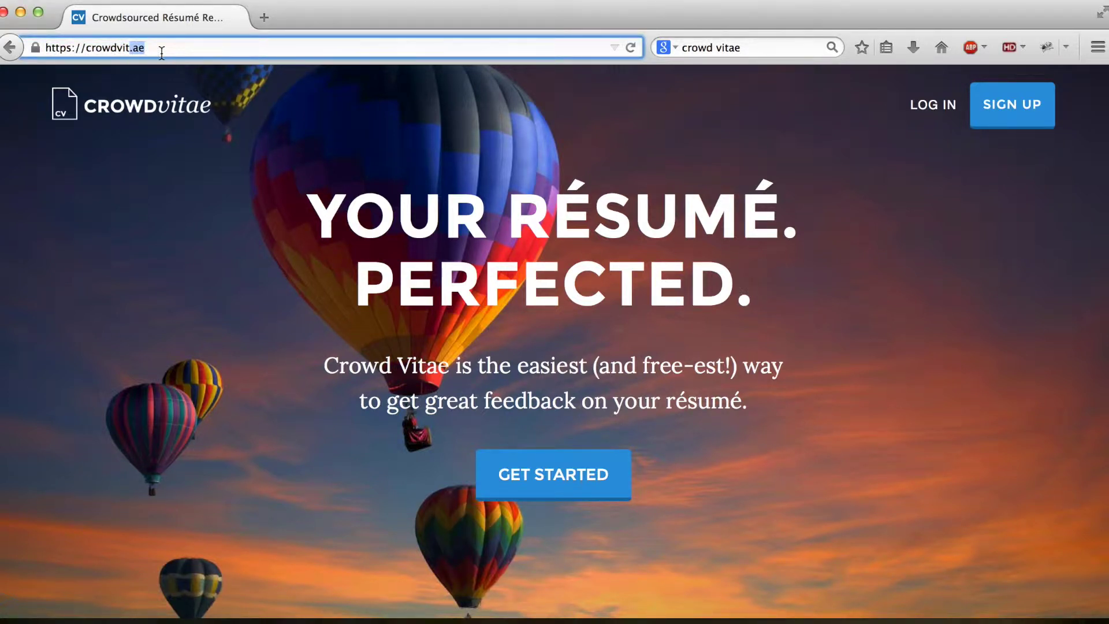
type("ae.com")
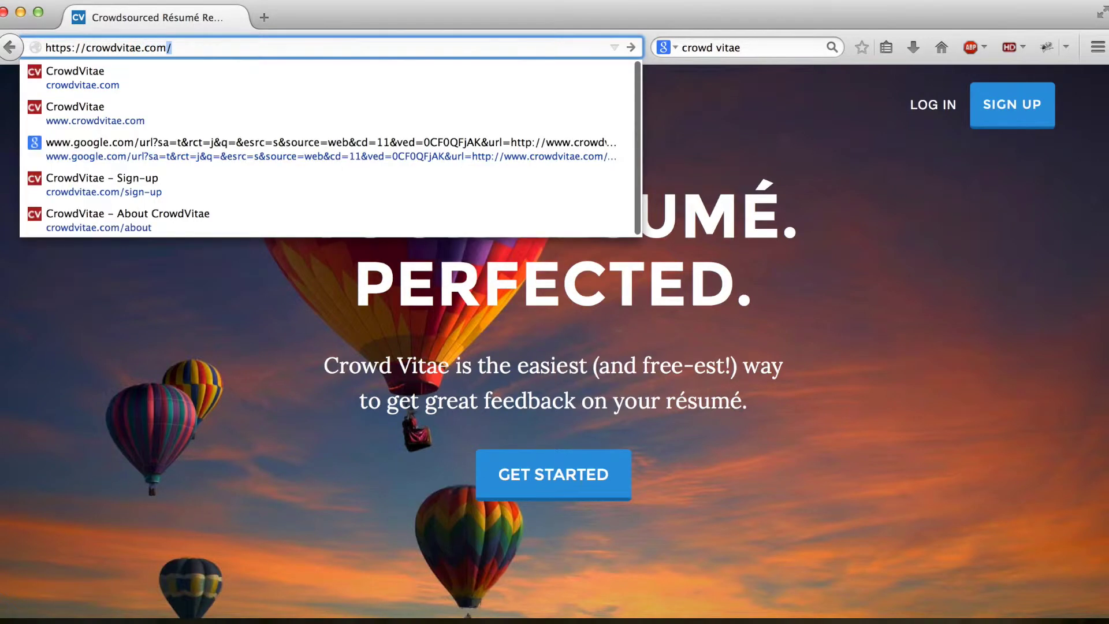
key("Escape")
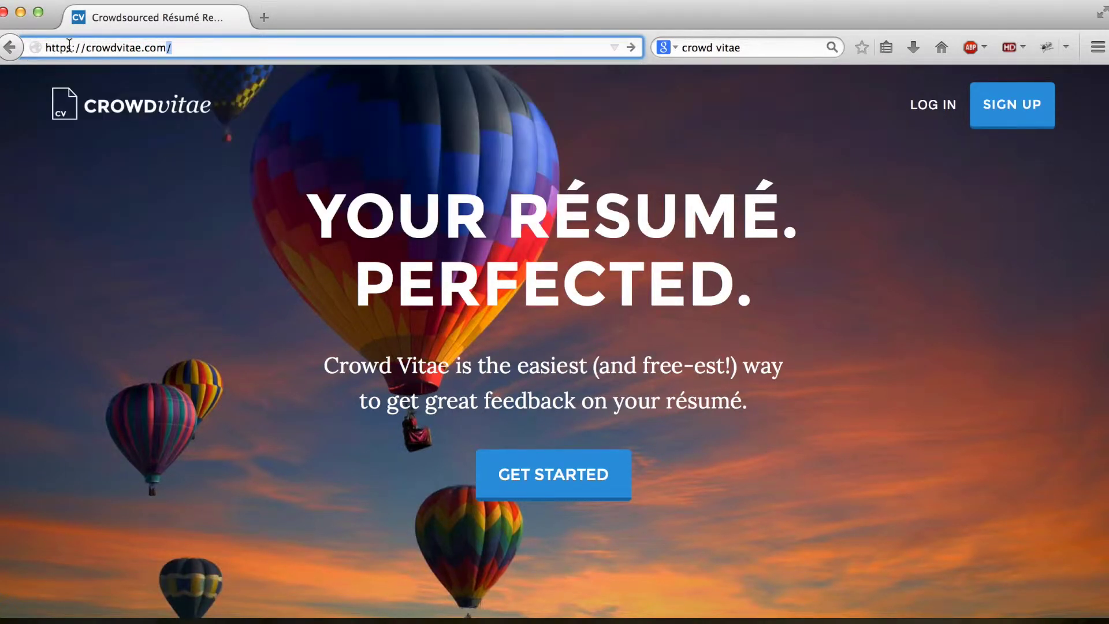
Step: Load crowdvitae.com, then go back to the crowdvit.ae landing page
left_click(69, 47)
key("Return")
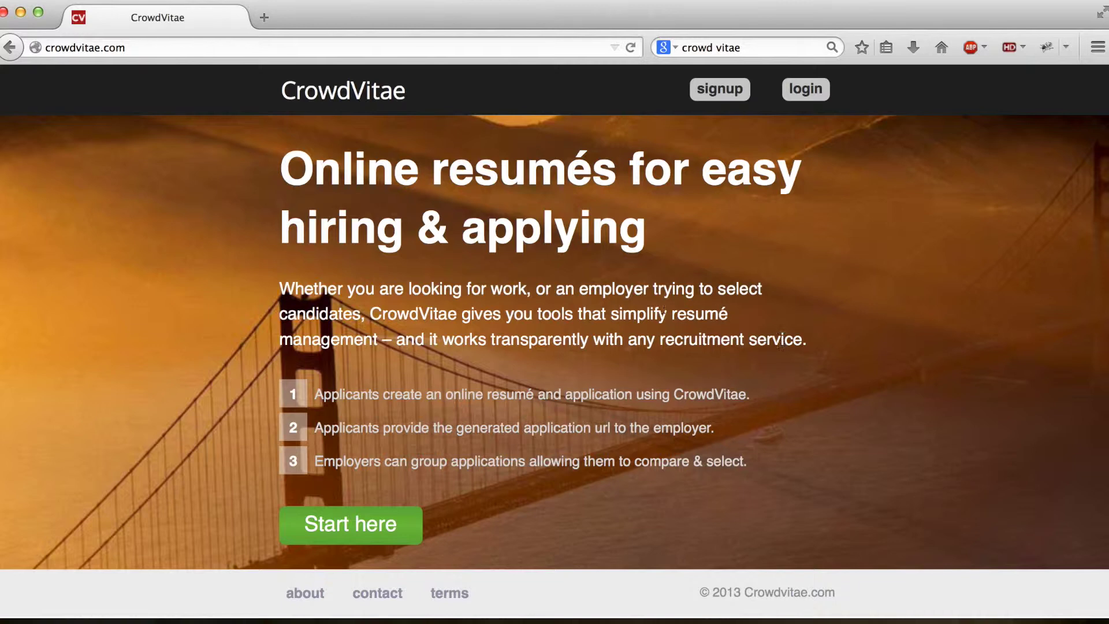
left_click(11, 56)
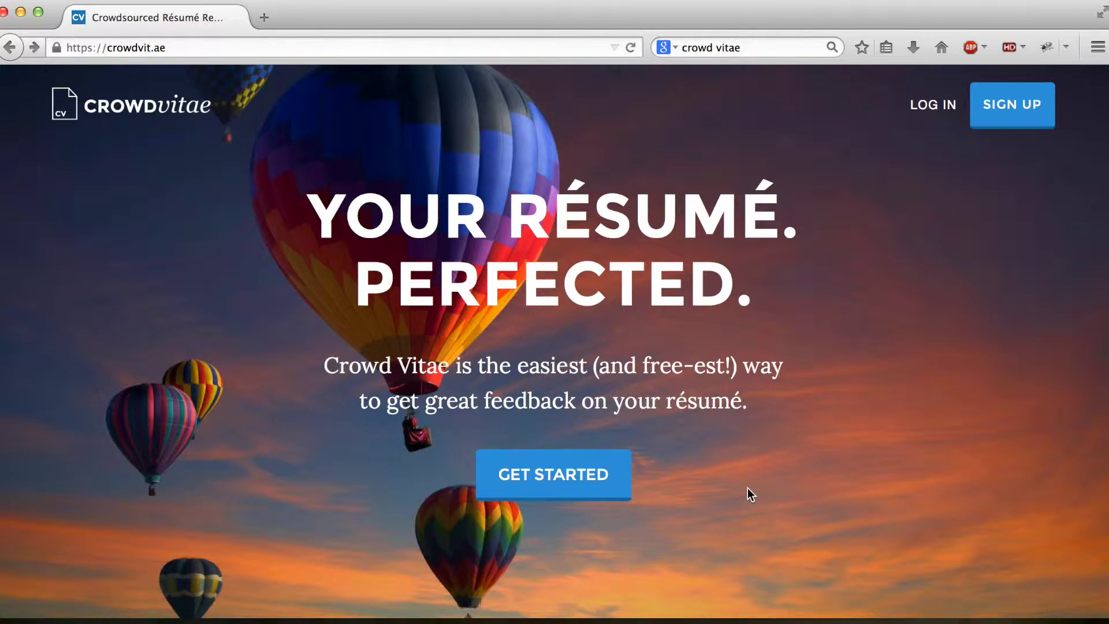
Step: Scroll the landing page to the 'How does it work?' section with Upload, Review and Pay It Forward
scroll(748, 489, "down", 3)
scroll(748, 488, "up", 3)
scroll(747, 489, "down", 10)
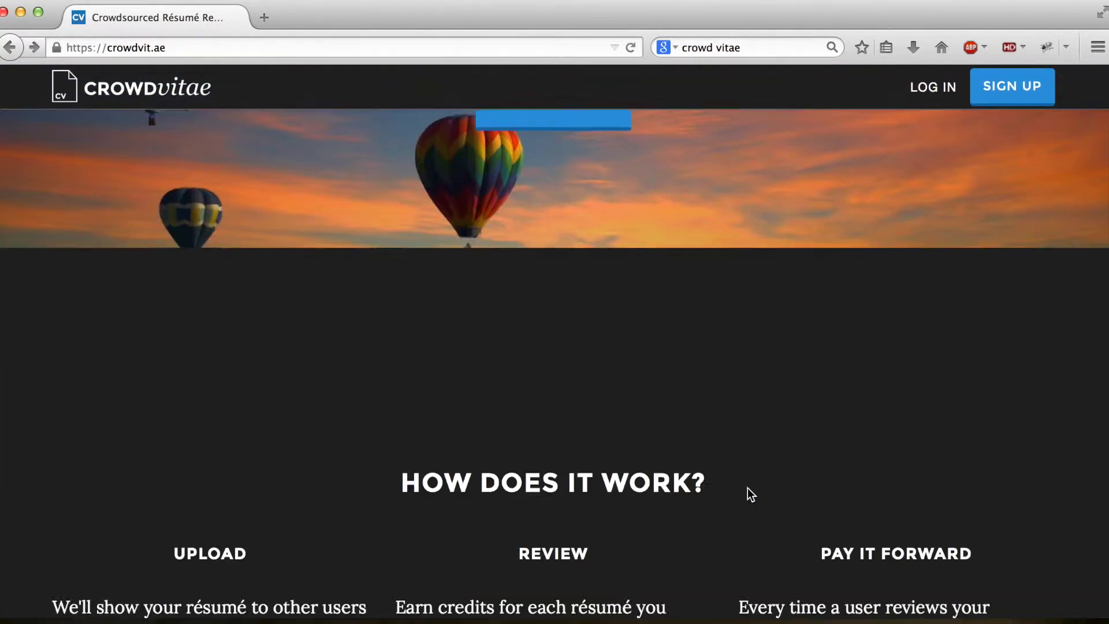
scroll(748, 495, "down", 5)
scroll(747, 494, "up", 15)
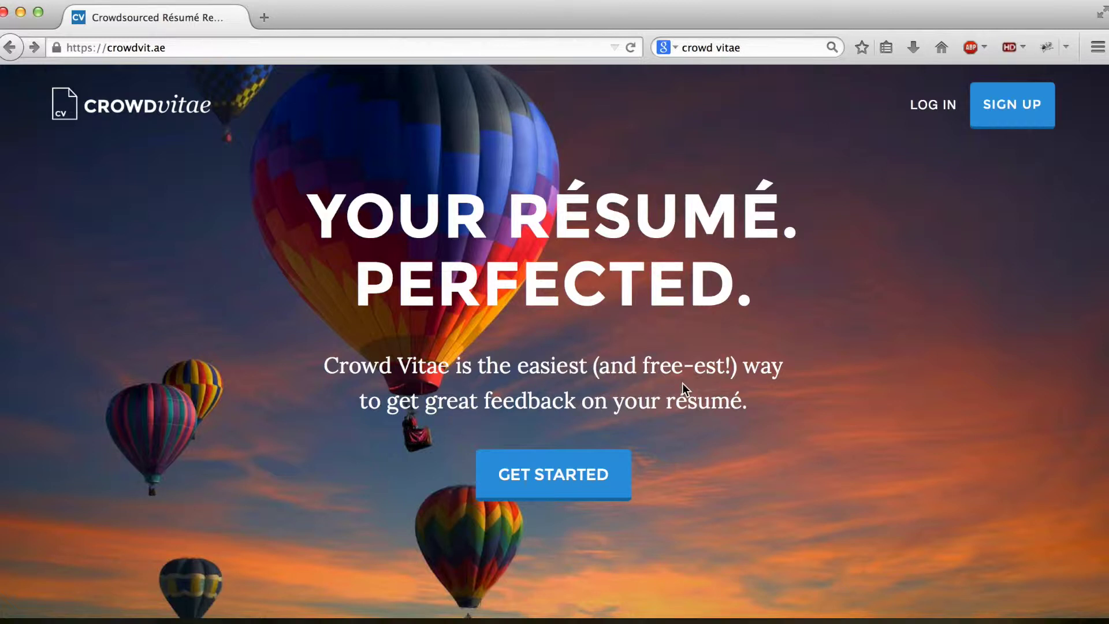
scroll(682, 383, "down", 1)
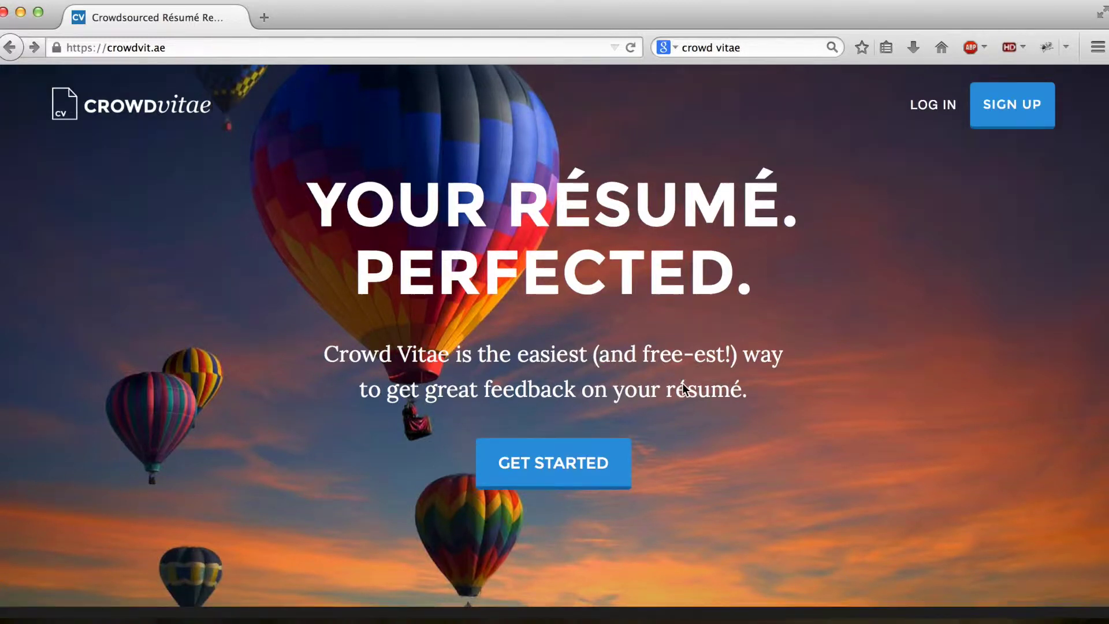
scroll(682, 383, "down", 1)
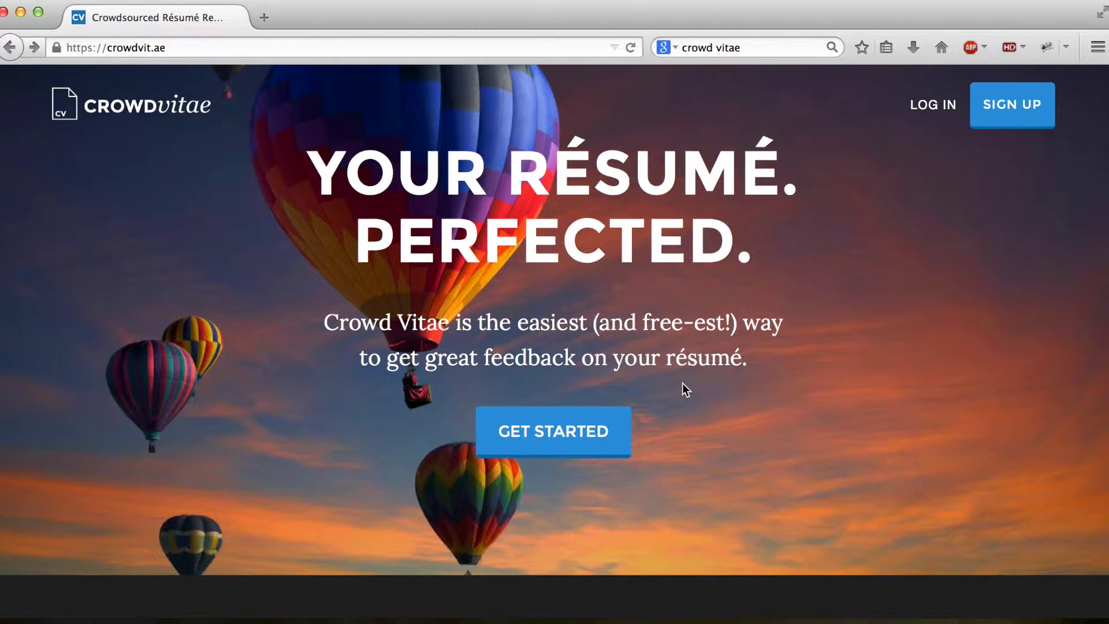
scroll(682, 383, "down", 2)
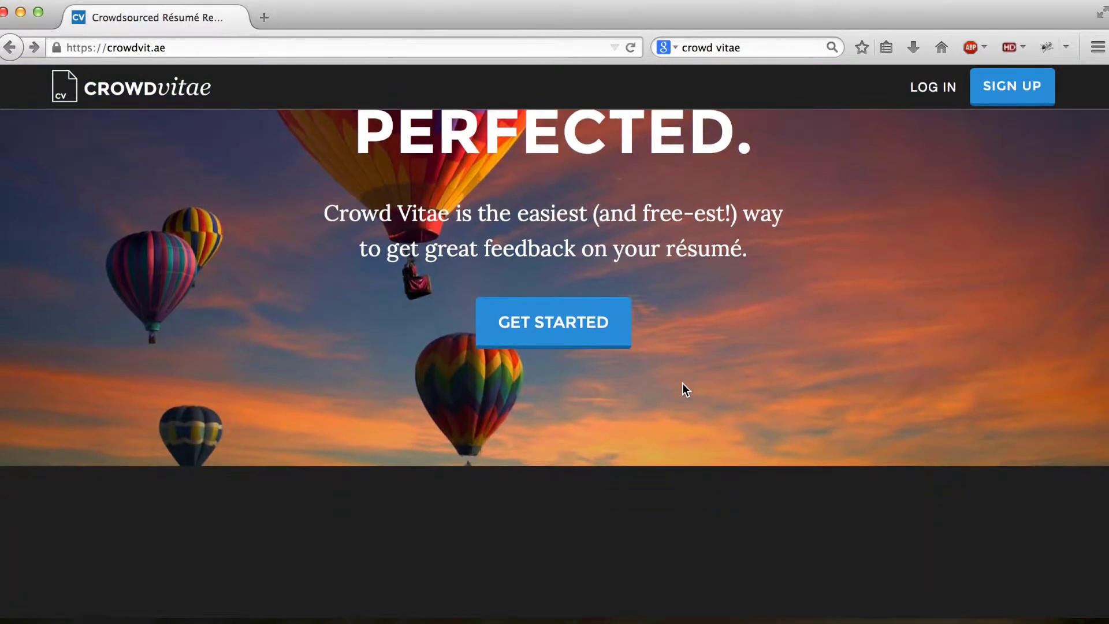
scroll(683, 384, "down", 2)
scroll(681, 383, "down", 1)
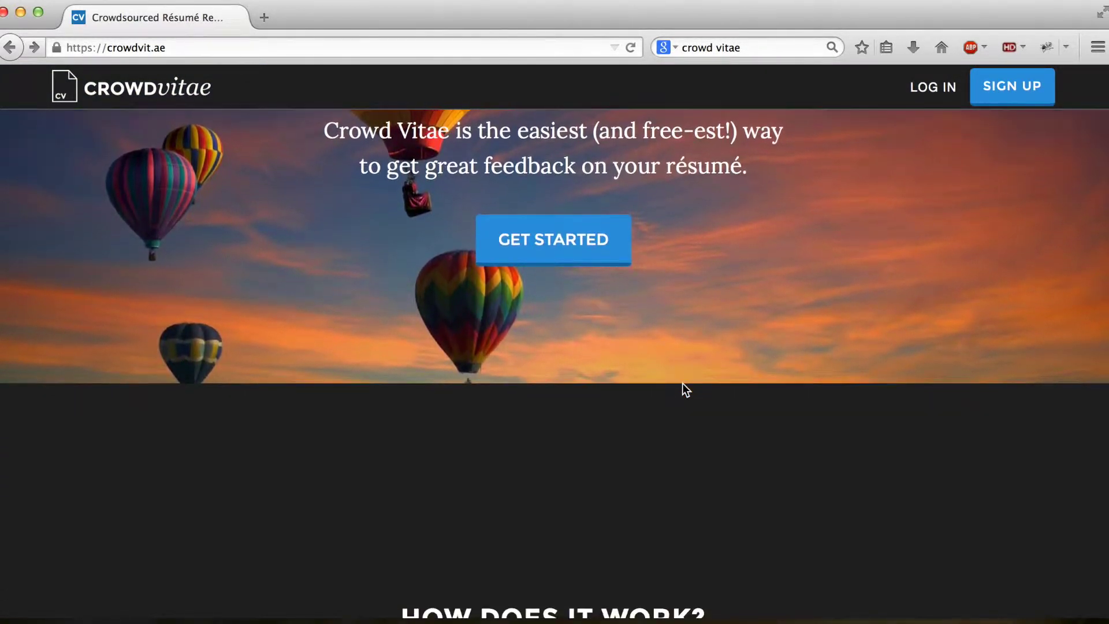
scroll(684, 386, "up", 1)
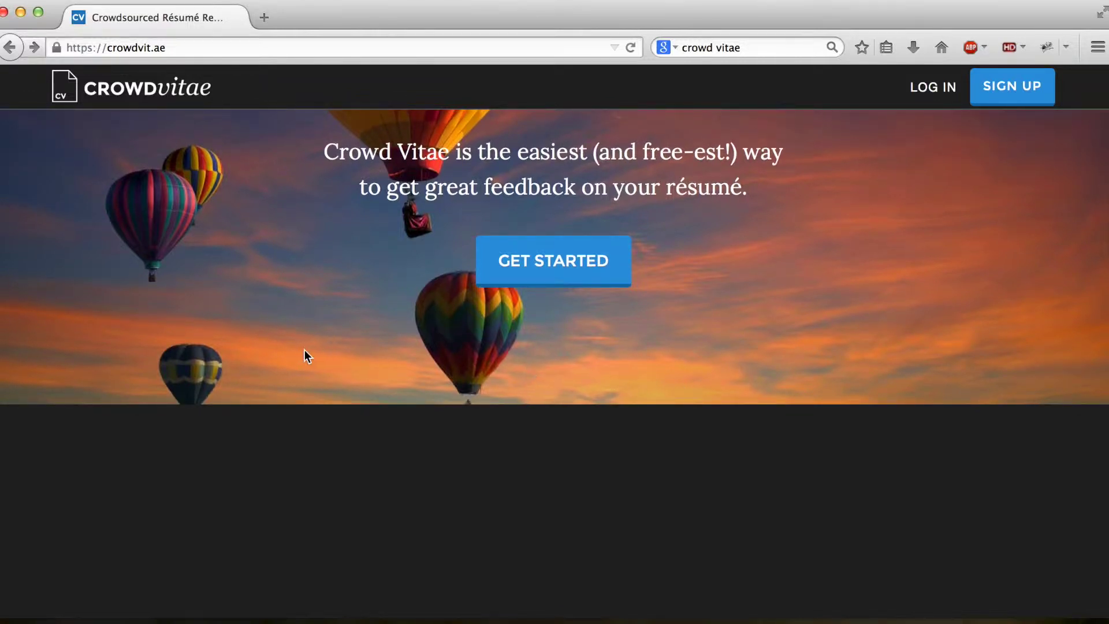
scroll(302, 359, "down", 3)
left_click_drag(421, 503, 784, 513)
scroll(557, 359, "up", 4)
left_click(262, 378)
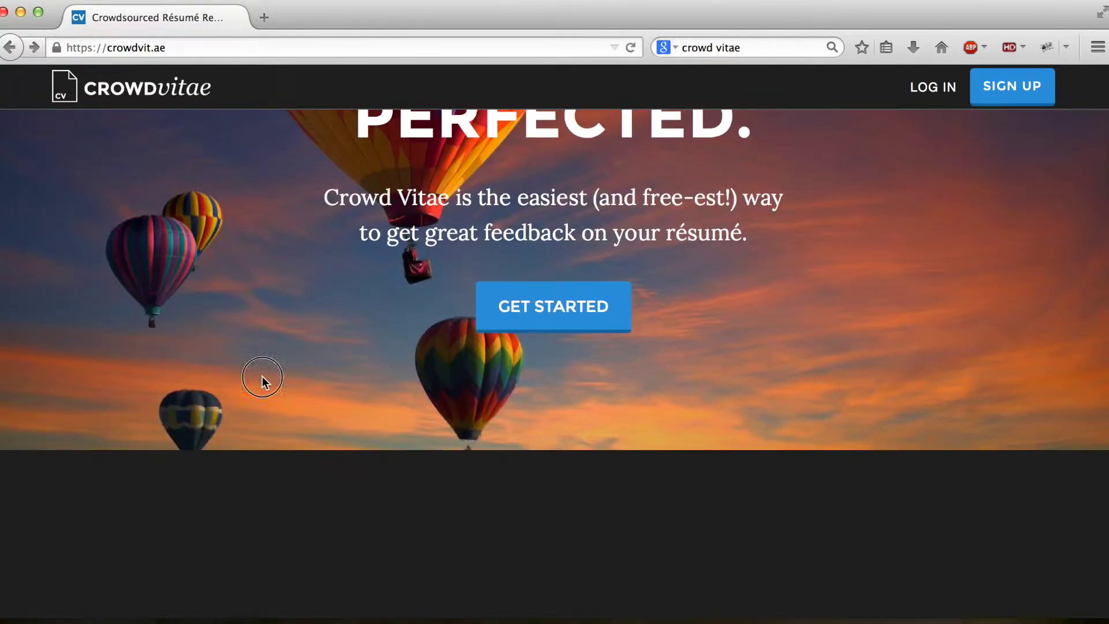
scroll(268, 382, "up", 3)
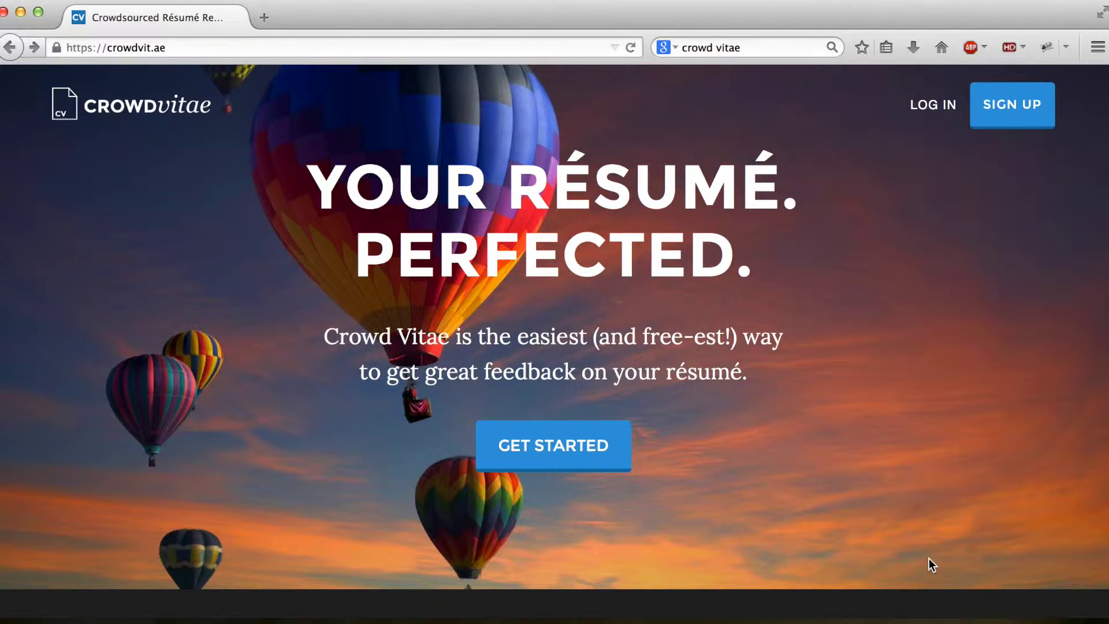
scroll(910, 559, "down", 2)
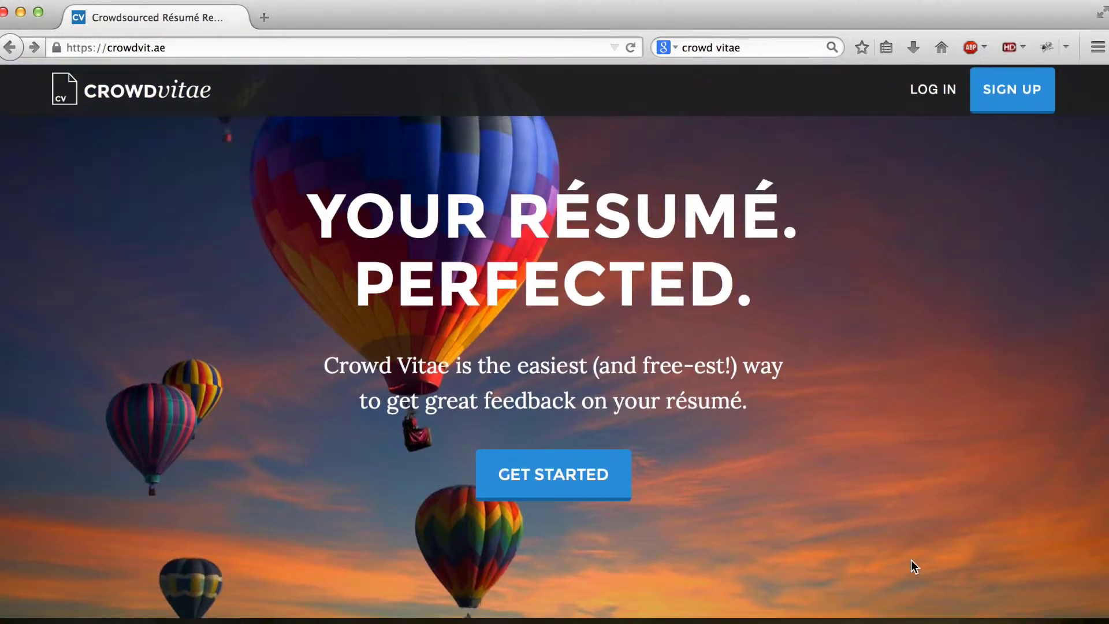
scroll(911, 560, "down", 4)
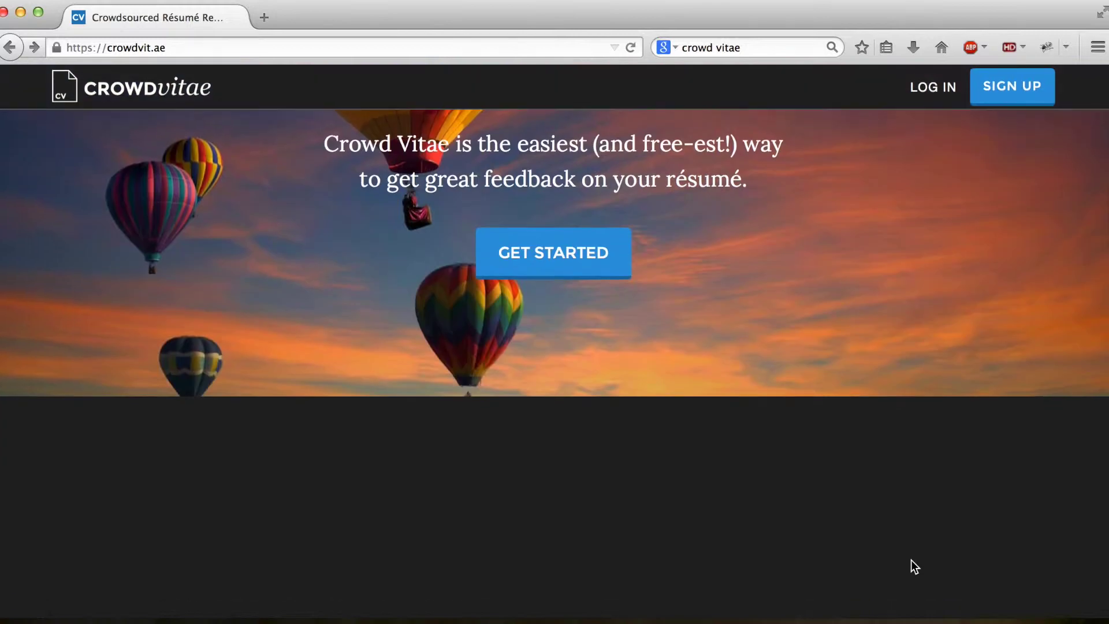
scroll(910, 560, "down", 3)
scroll(911, 559, "down", 3)
scroll(910, 560, "down", 1)
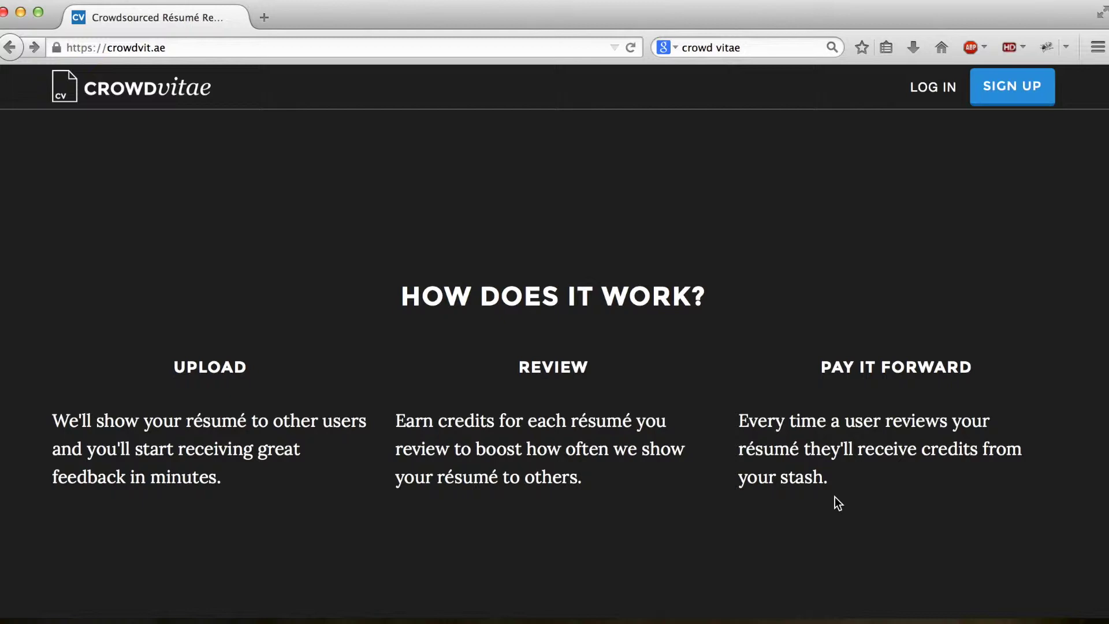
Step: Scroll to the footer and back up to the Get Started section saying the service is completely free
scroll(838, 504, "down", 2)
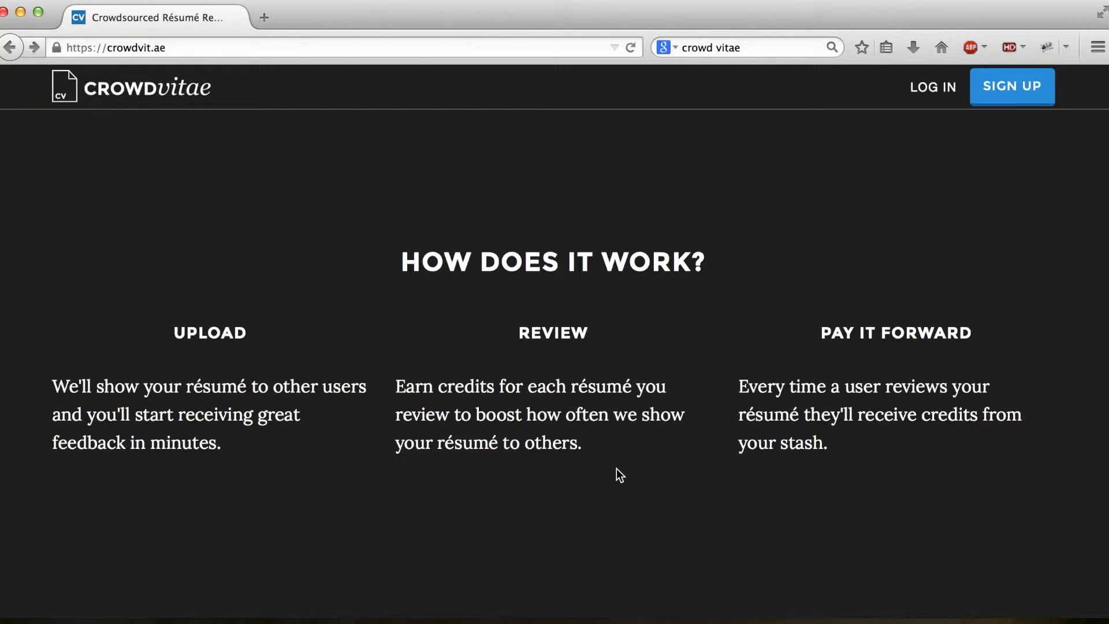
scroll(616, 469, "down", 3)
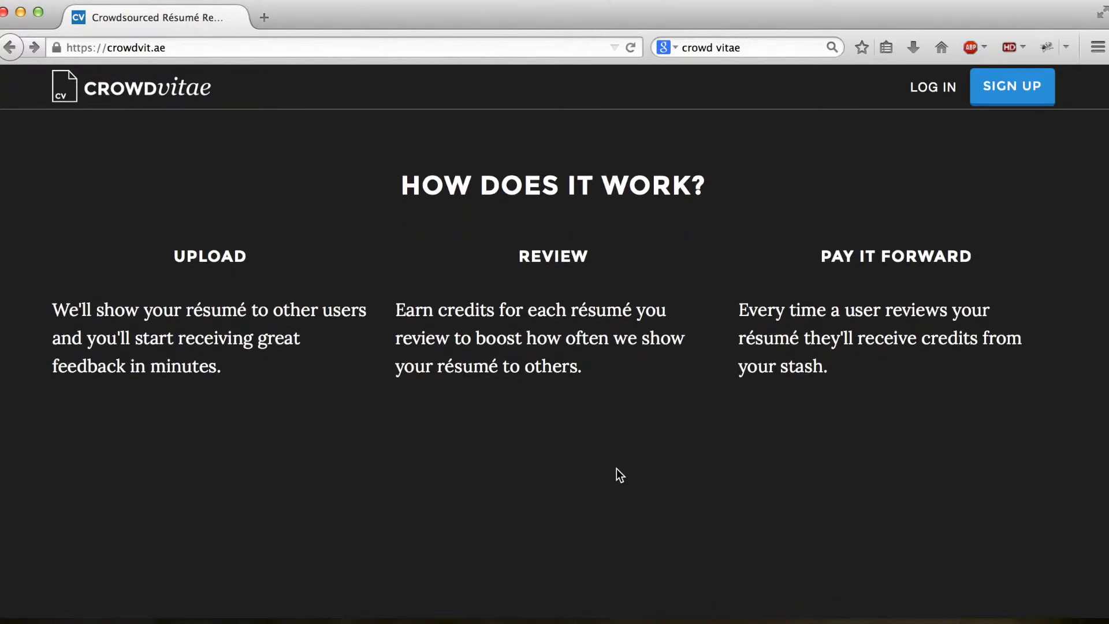
scroll(616, 469, "down", 2)
scroll(616, 469, "down", 4)
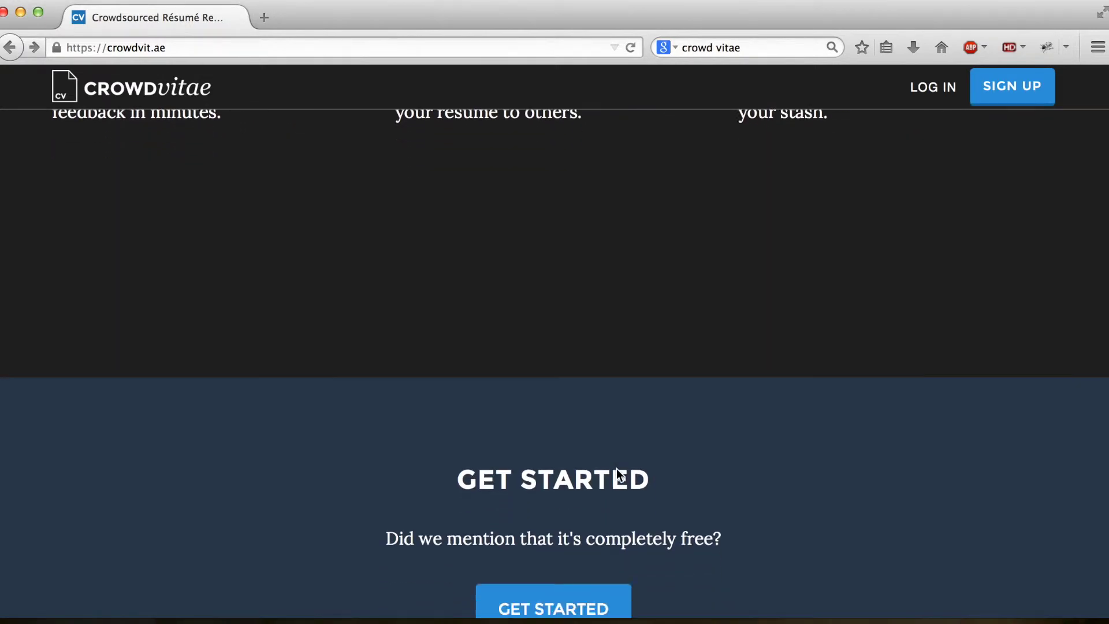
scroll(616, 469, "down", 4)
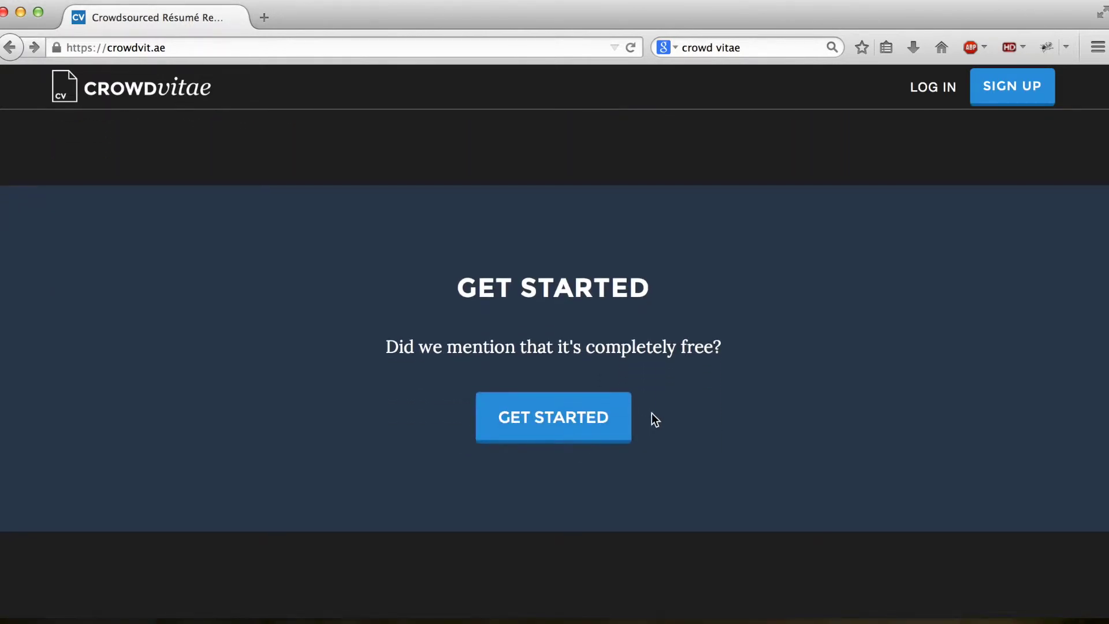
scroll(651, 413, "down", 5)
scroll(652, 413, "up", 15)
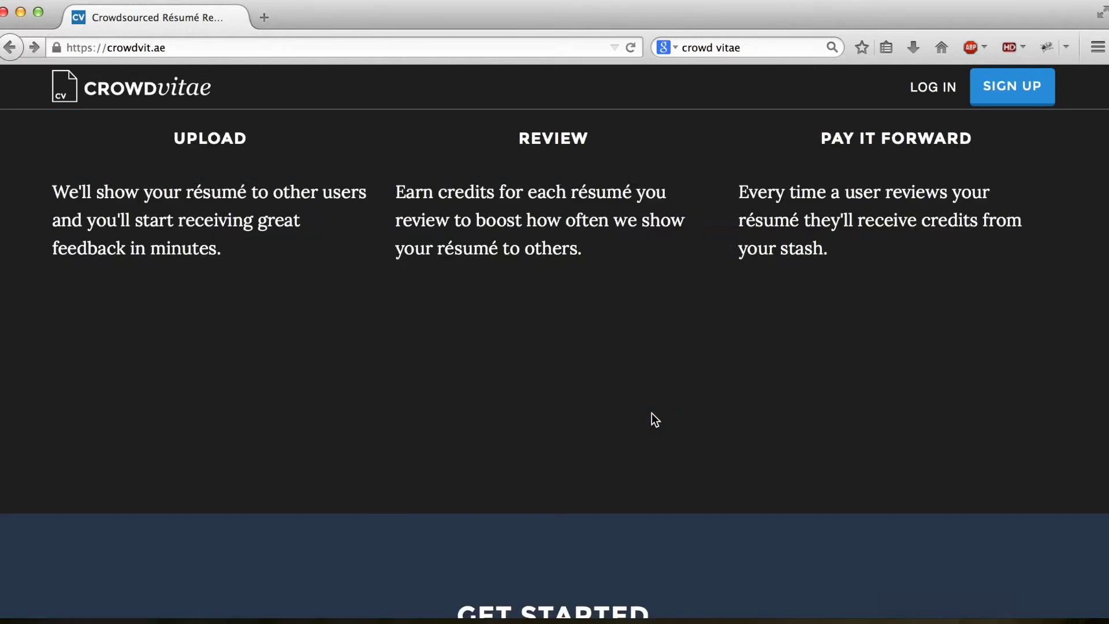
scroll(664, 446, "down", 10)
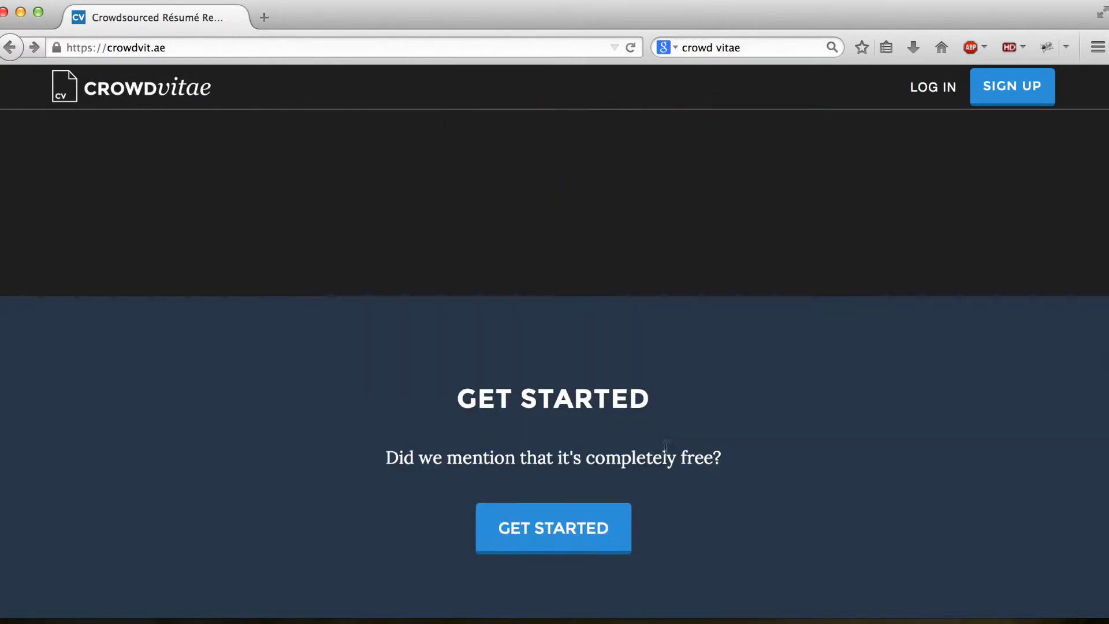
scroll(681, 442, "up", 6)
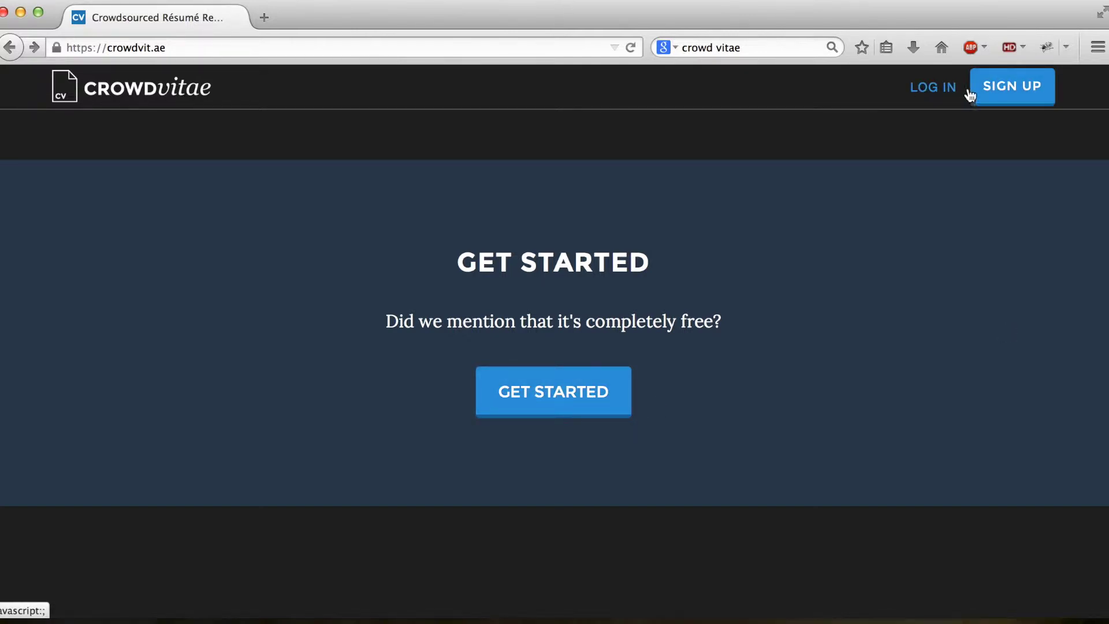
scroll(965, 296, "down", 5)
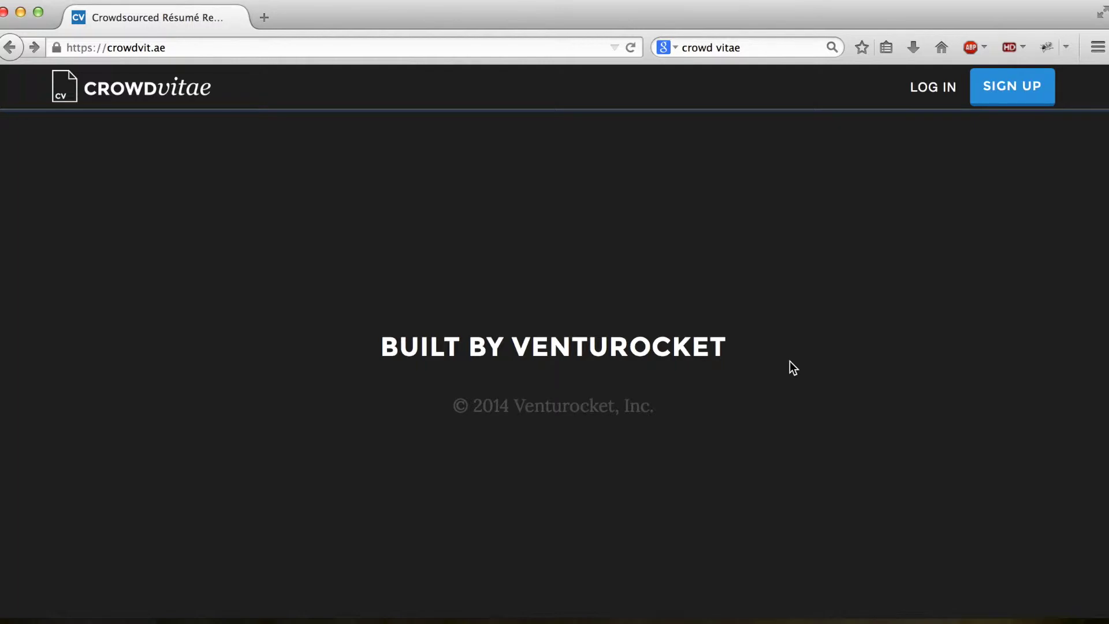
scroll(789, 369, "up", 5)
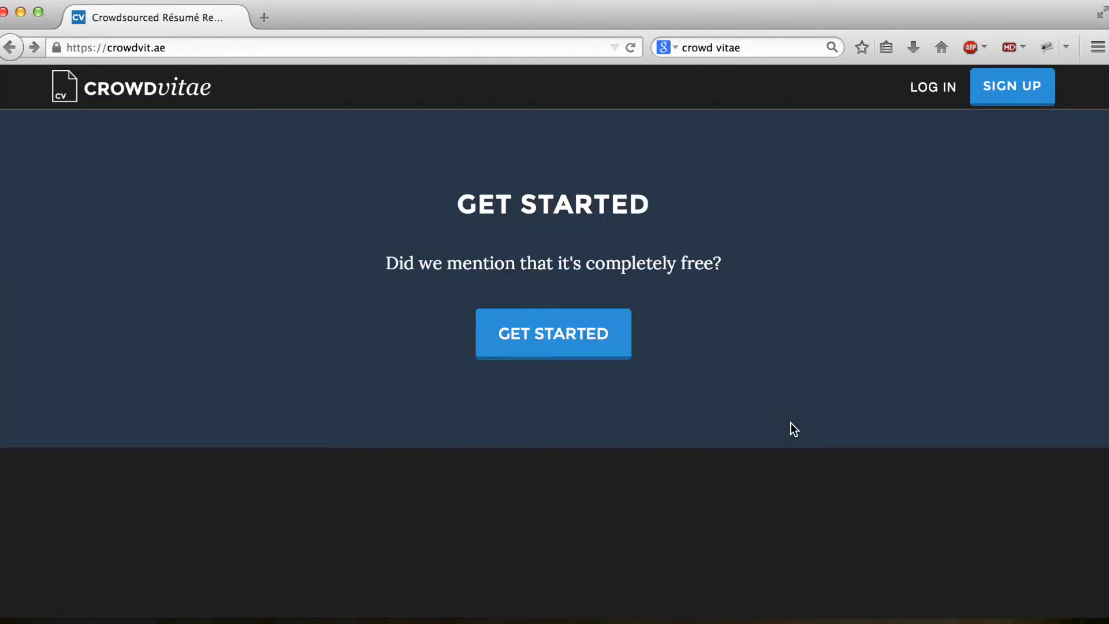
scroll(789, 422, "up", 1)
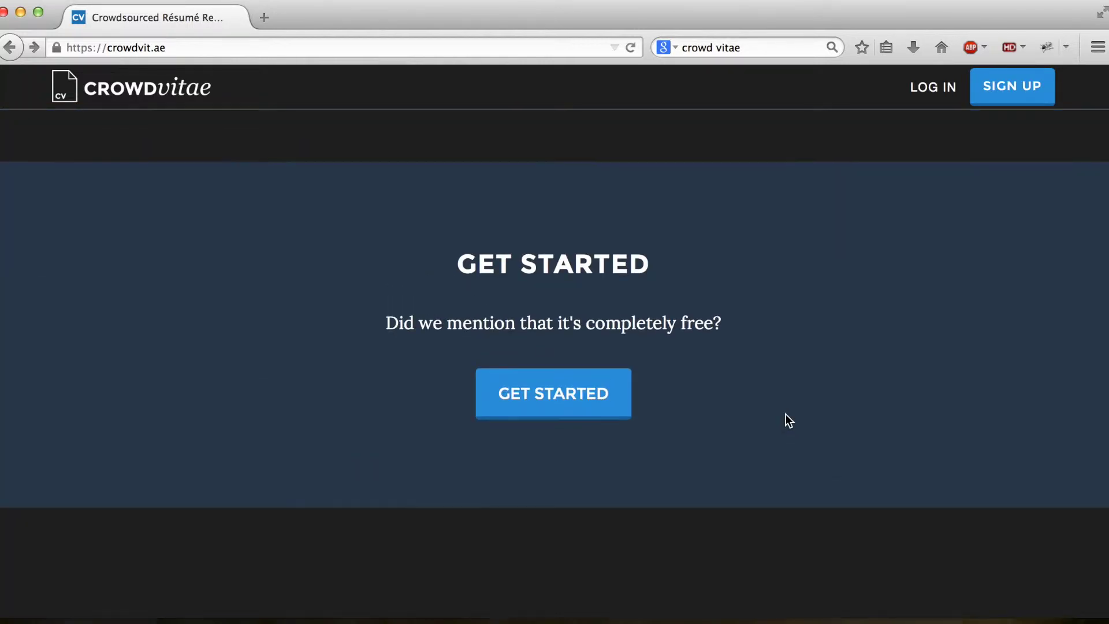
Step: Sign up through GET STARTED using LinkedIn, reaching the upload page with 25 credits
left_click(558, 409)
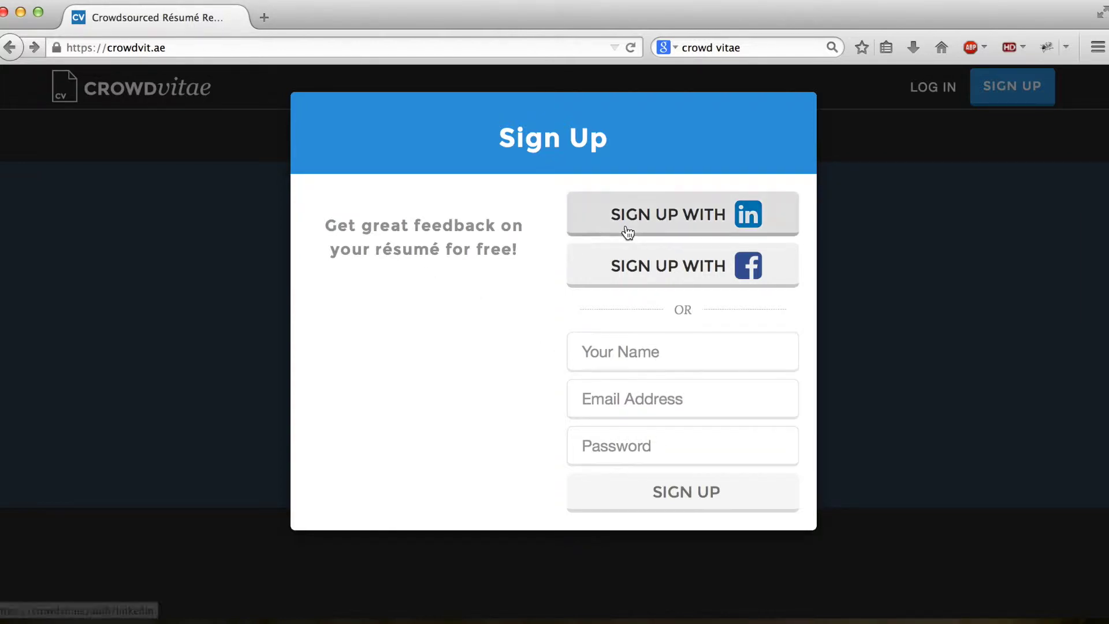
left_click(675, 217)
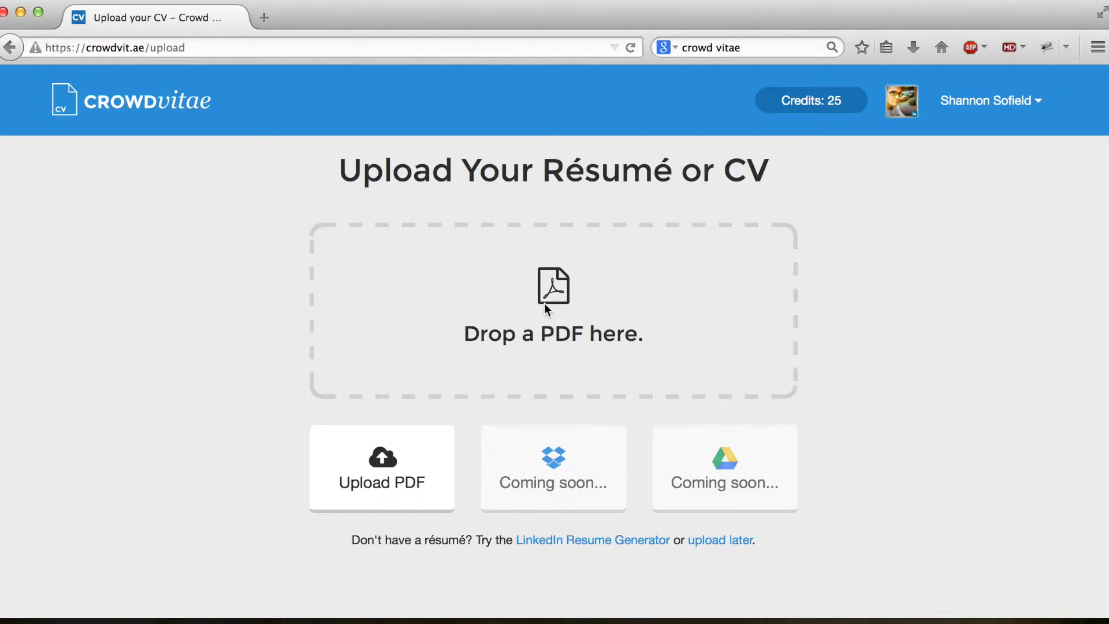
Step: Open the LinkedIn Resume Generator link below the upload options in a new tab
scroll(917, 304, "down", 1)
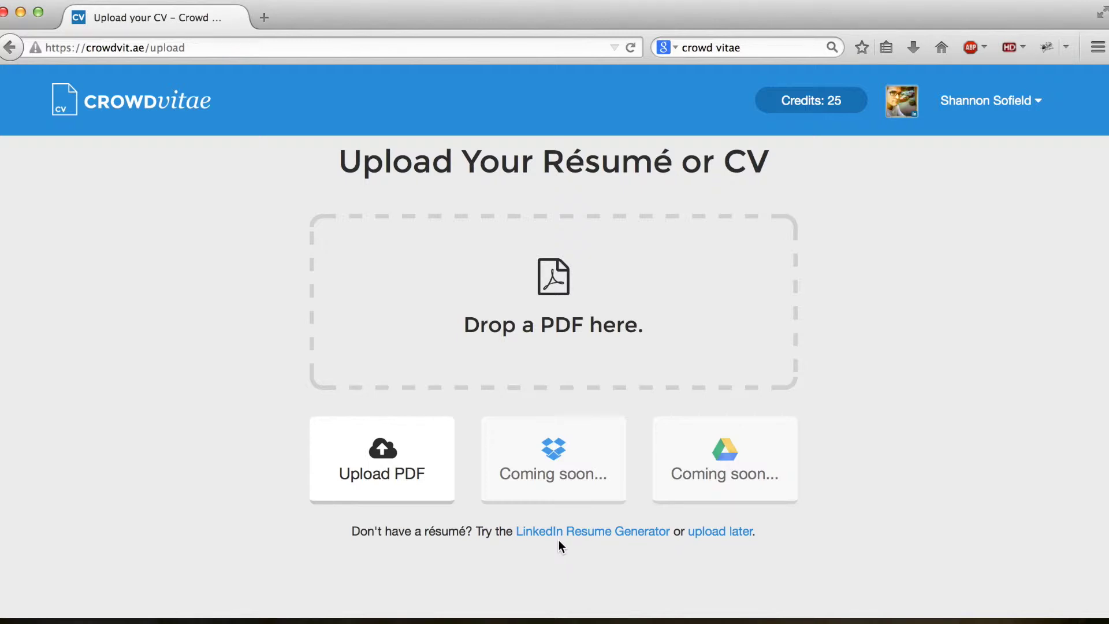
left_click(592, 532)
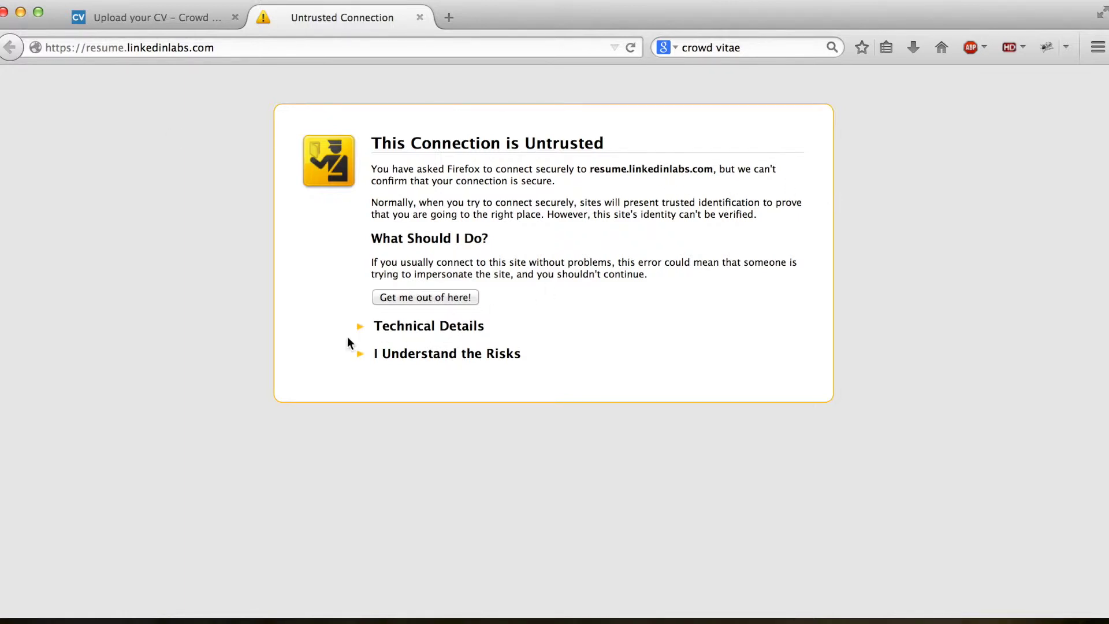
Step: Add a permanent security exception for resume.linkedinlabs.com, then close its 404 tab
left_click(359, 356)
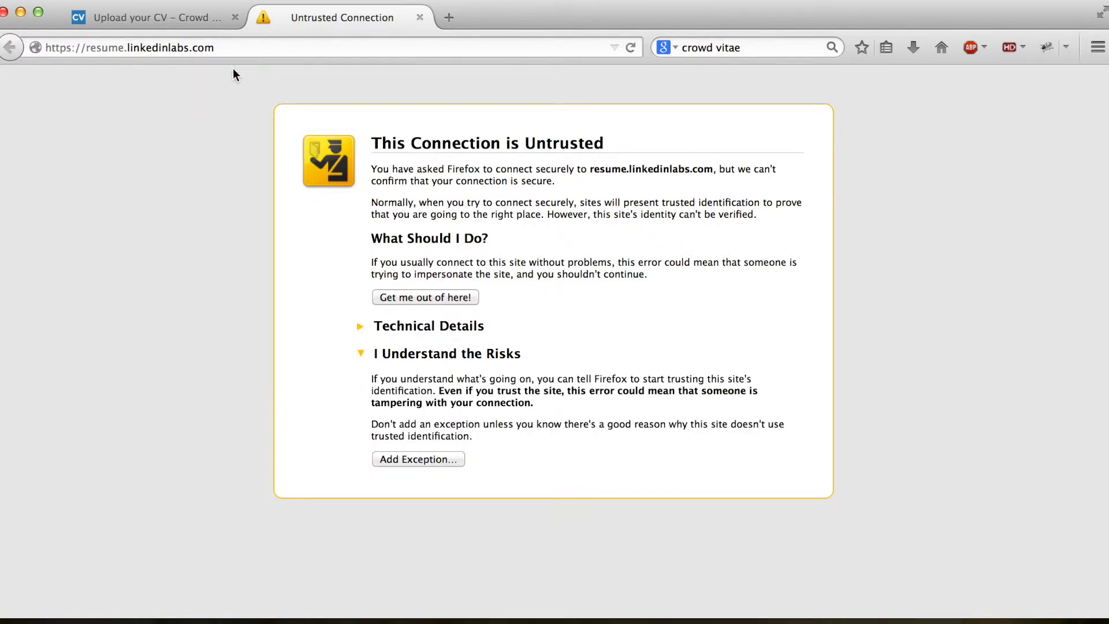
left_click(427, 458)
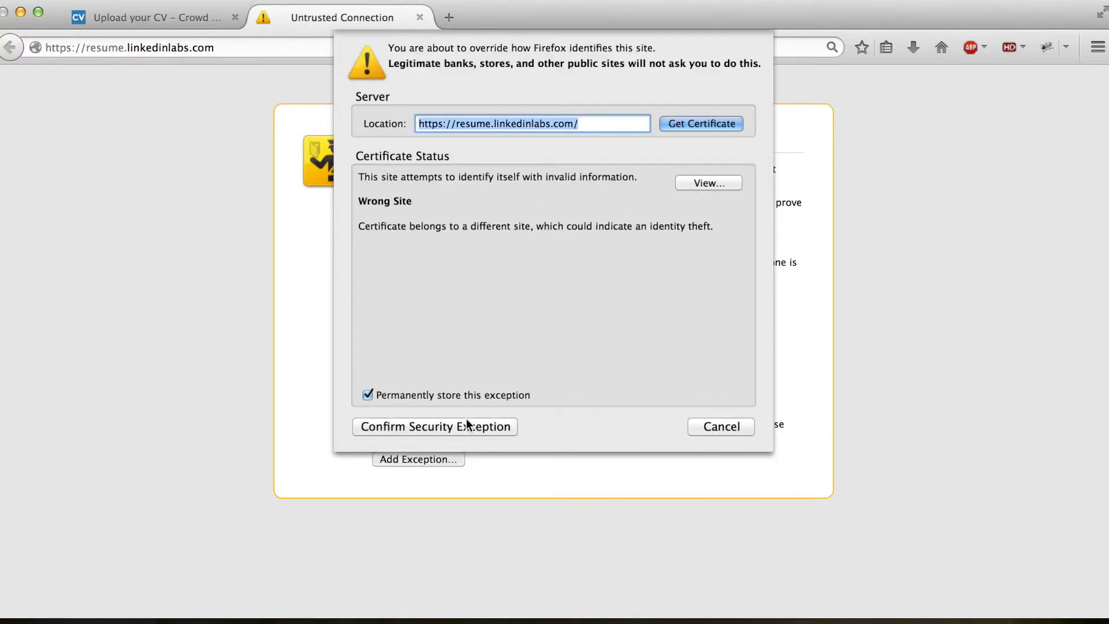
left_click(468, 421)
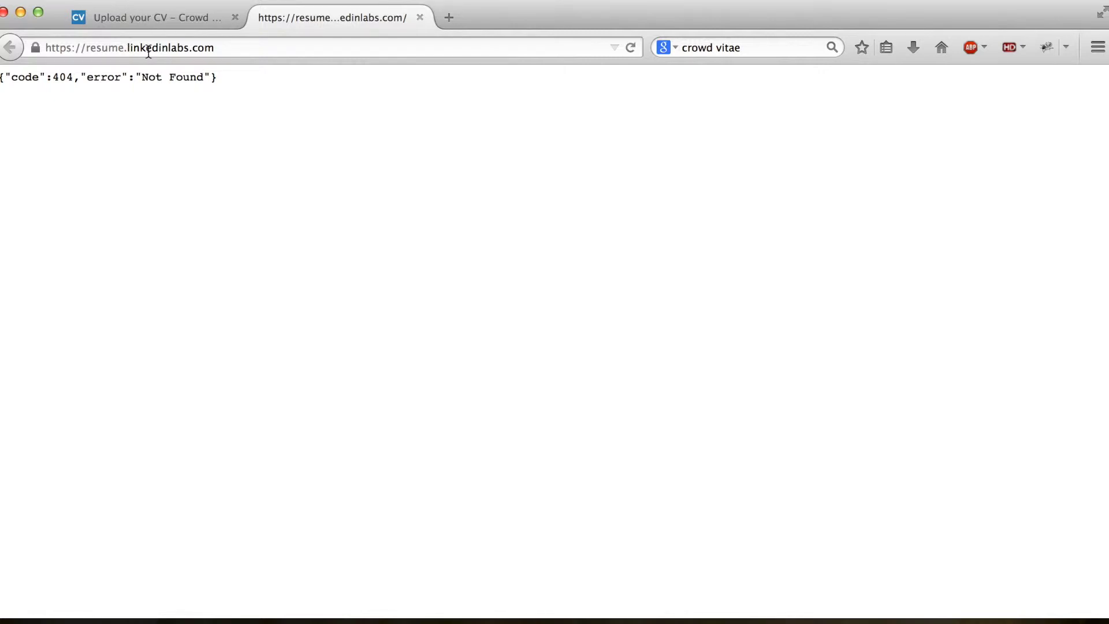
left_click(421, 19)
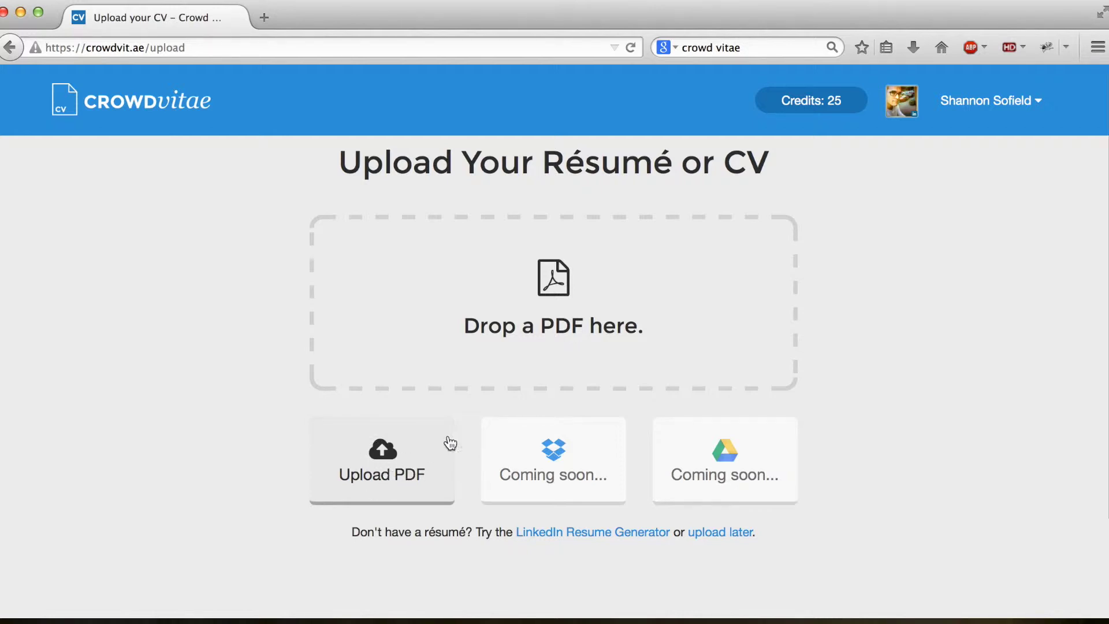
Step: Upload resume.pdf from Documents > reviews and continue past the Contact Information notice
left_click(384, 450)
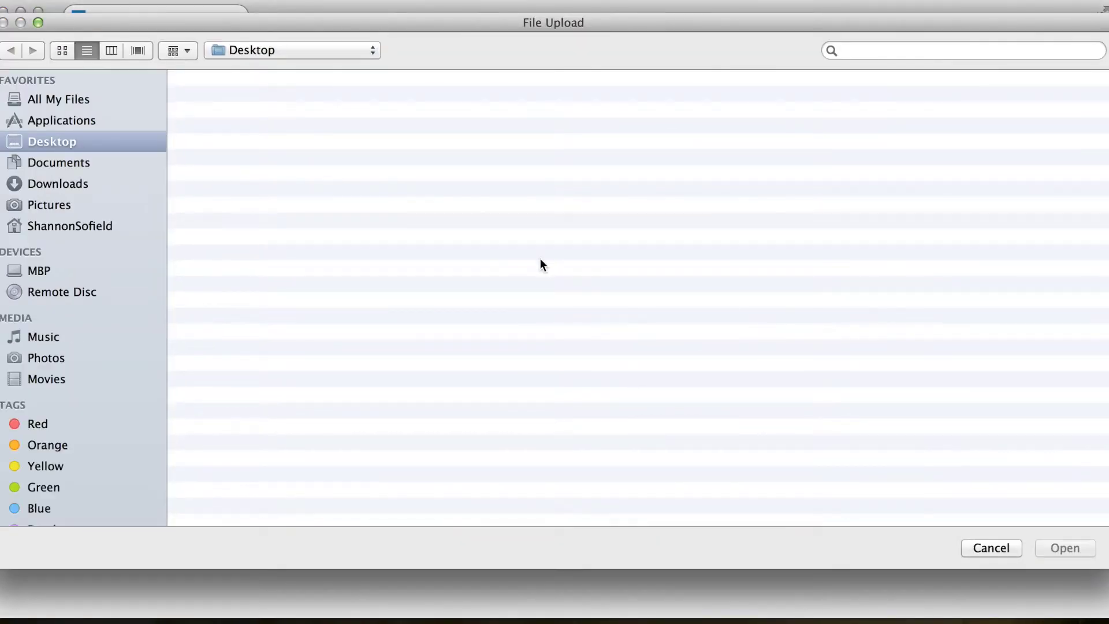
left_click(71, 165)
double_click(225, 120)
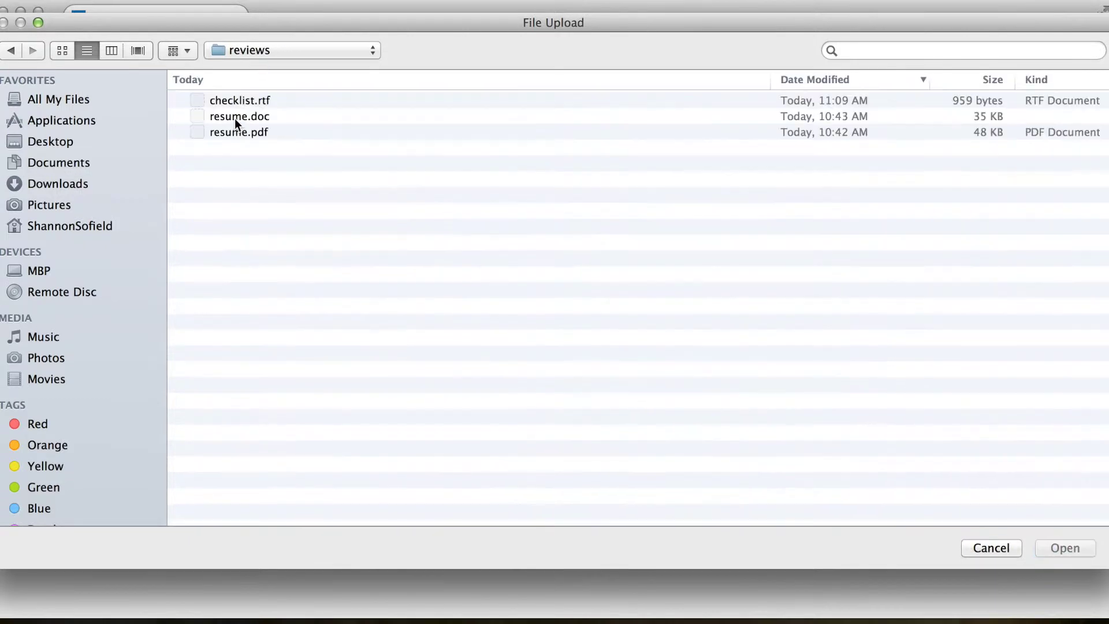
left_click(261, 115)
left_click(260, 131)
left_click(1065, 549)
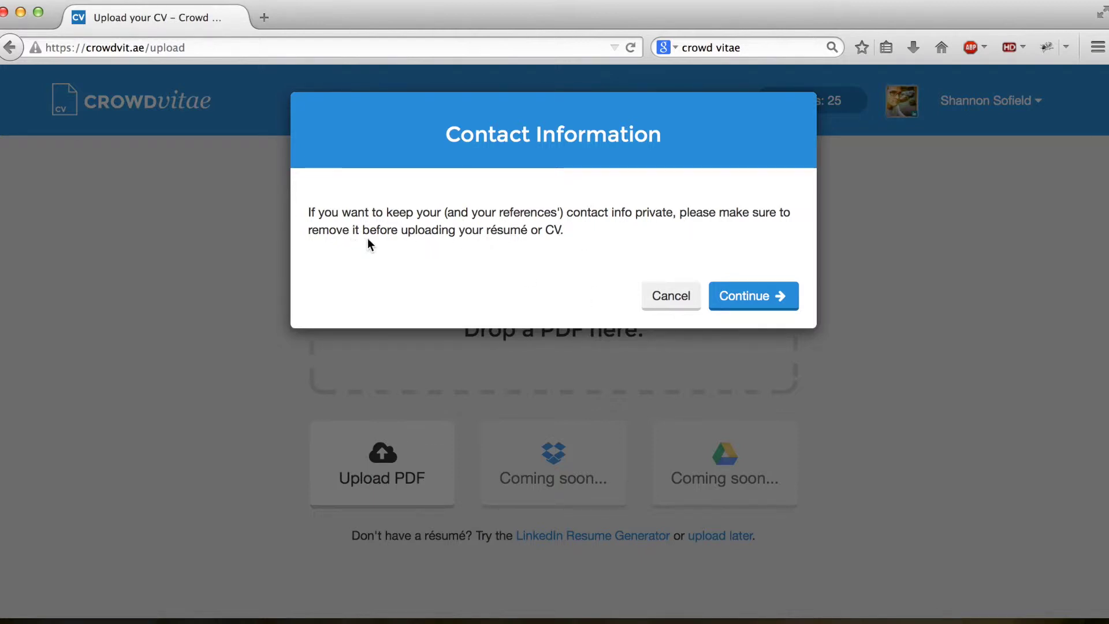
left_click(745, 297)
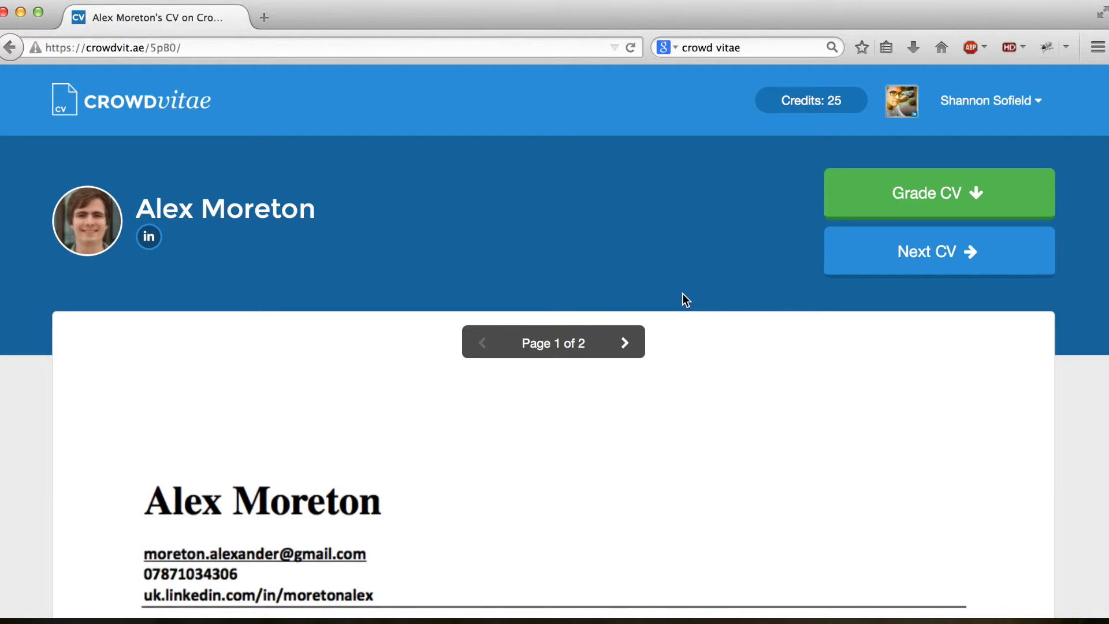
Step: Scroll through the CV past Employment History down to the Grades and Leave your feedback section
scroll(682, 298, "down", 15)
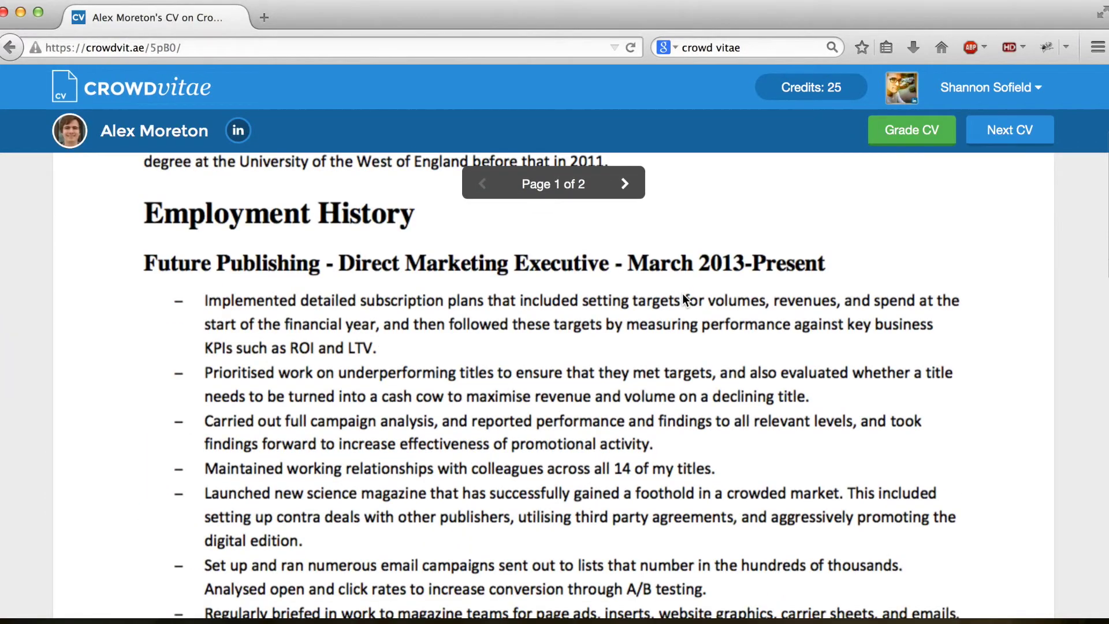
scroll(682, 294, "down", 5)
scroll(681, 293, "up", 10)
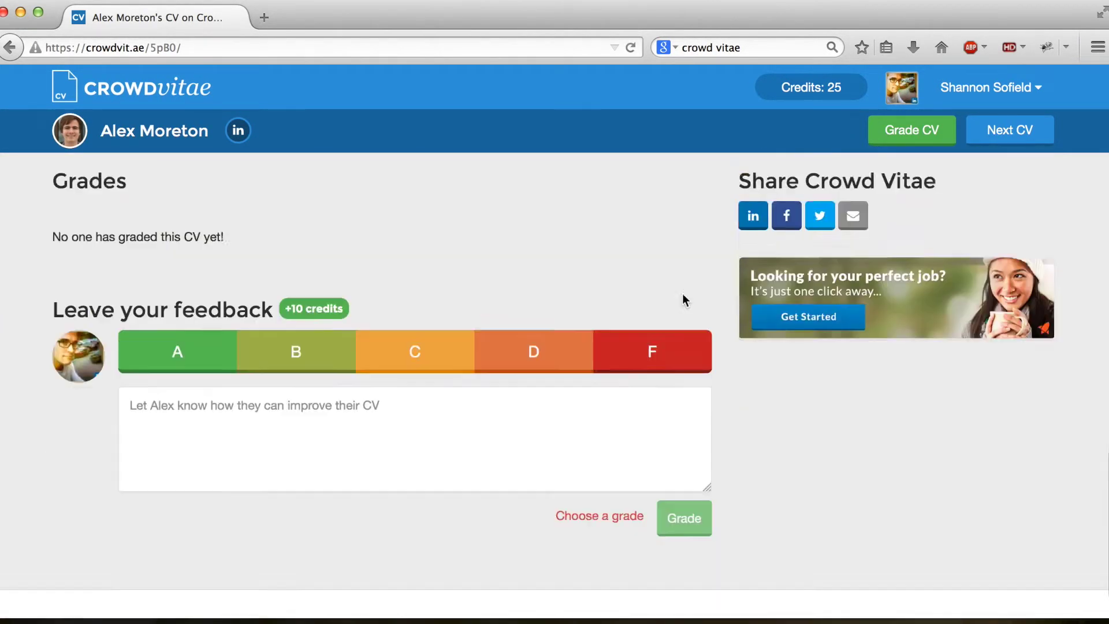
scroll(682, 294, "up", 10)
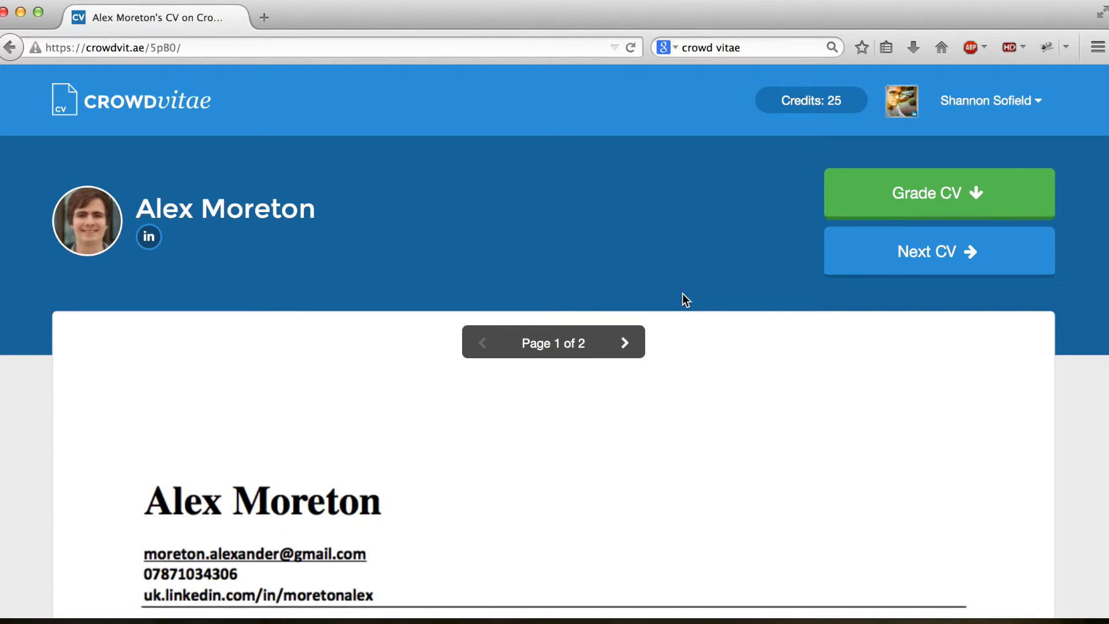
scroll(683, 296, "down", 10)
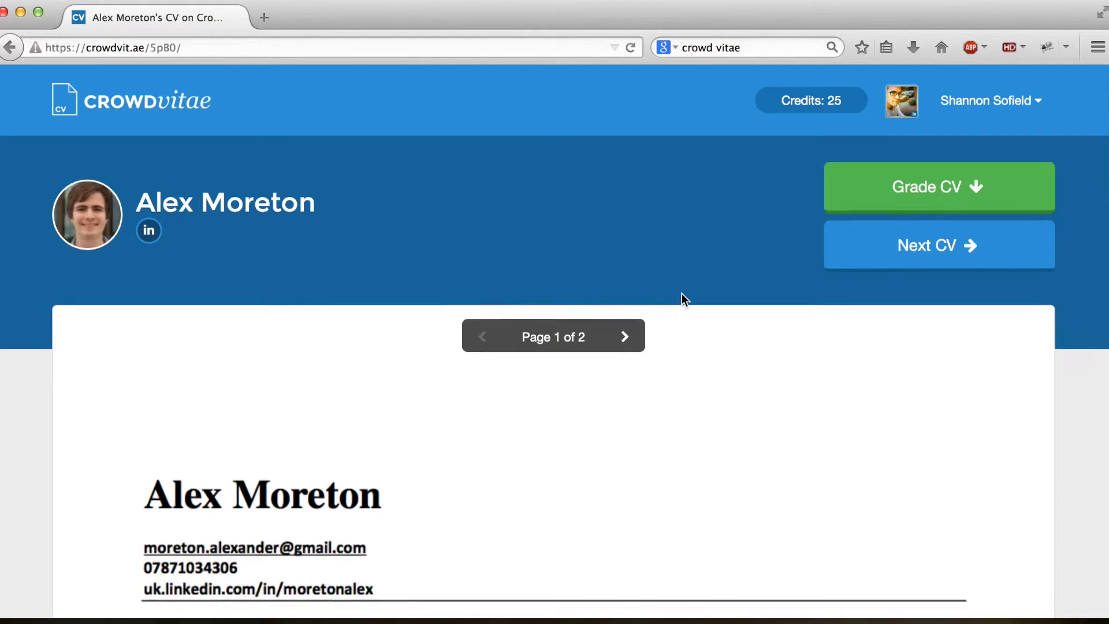
scroll(681, 294, "up", 10)
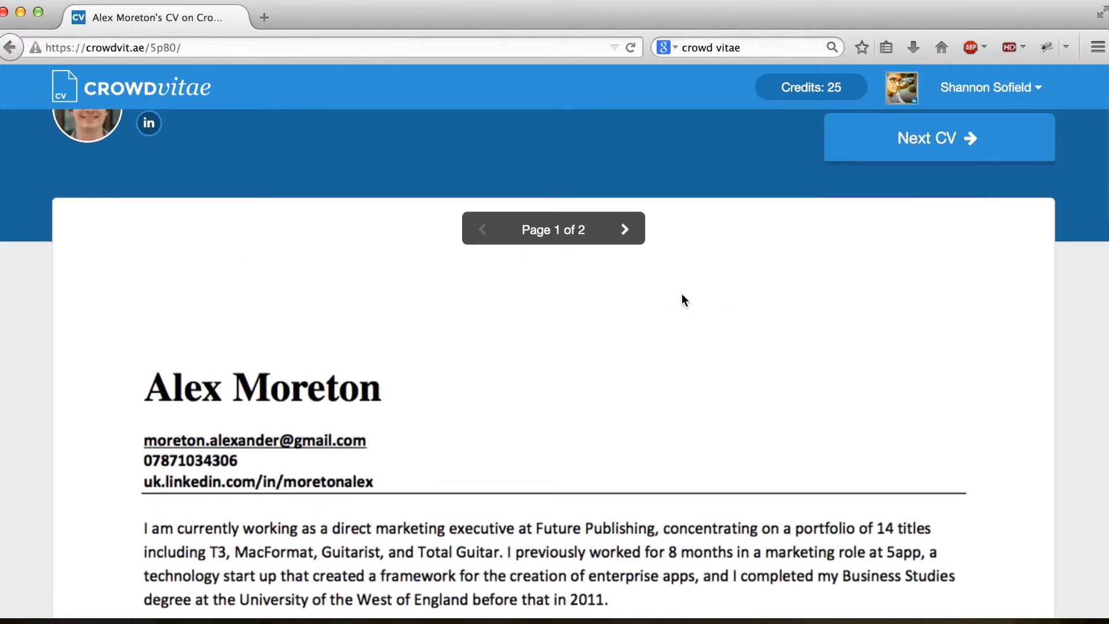
scroll(683, 295, "down", 10)
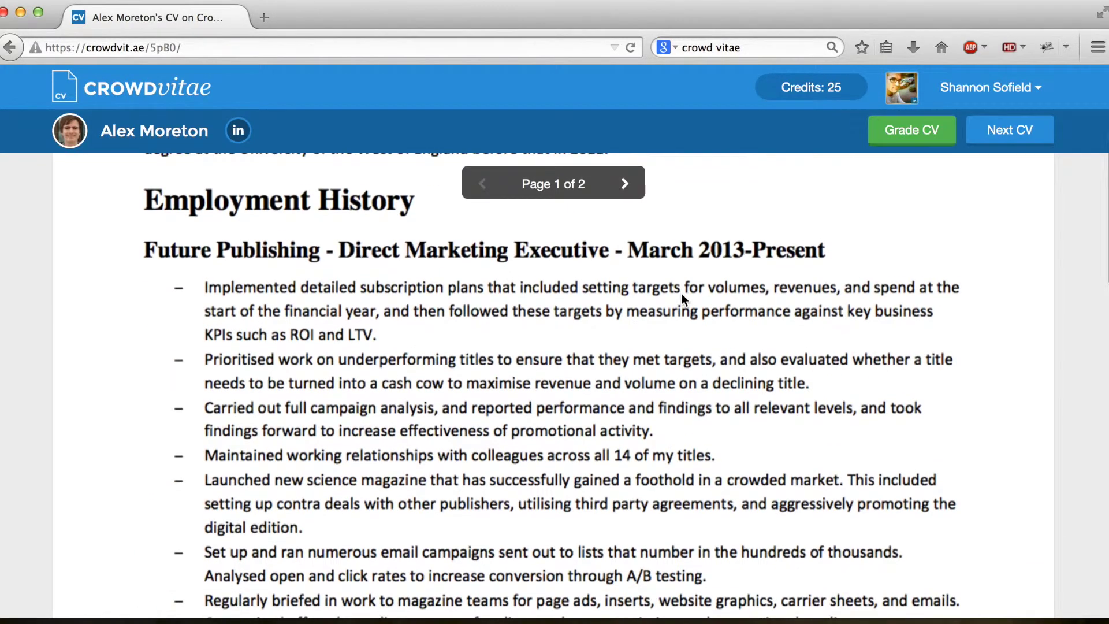
scroll(682, 294, "up", 10)
scroll(681, 293, "up", 2)
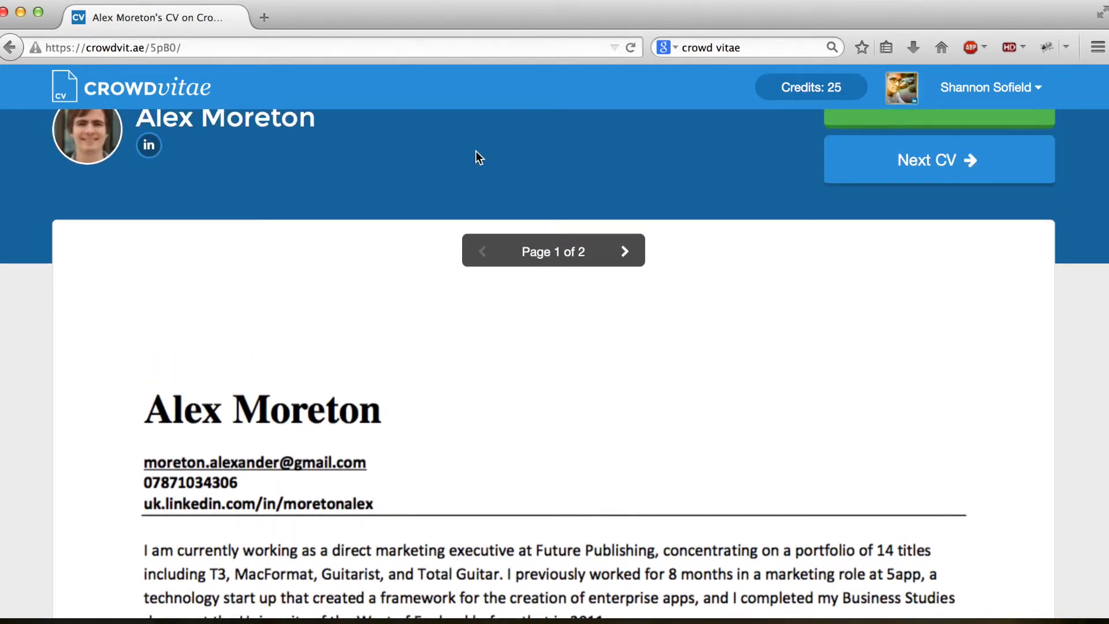
scroll(436, 194, "up", 2)
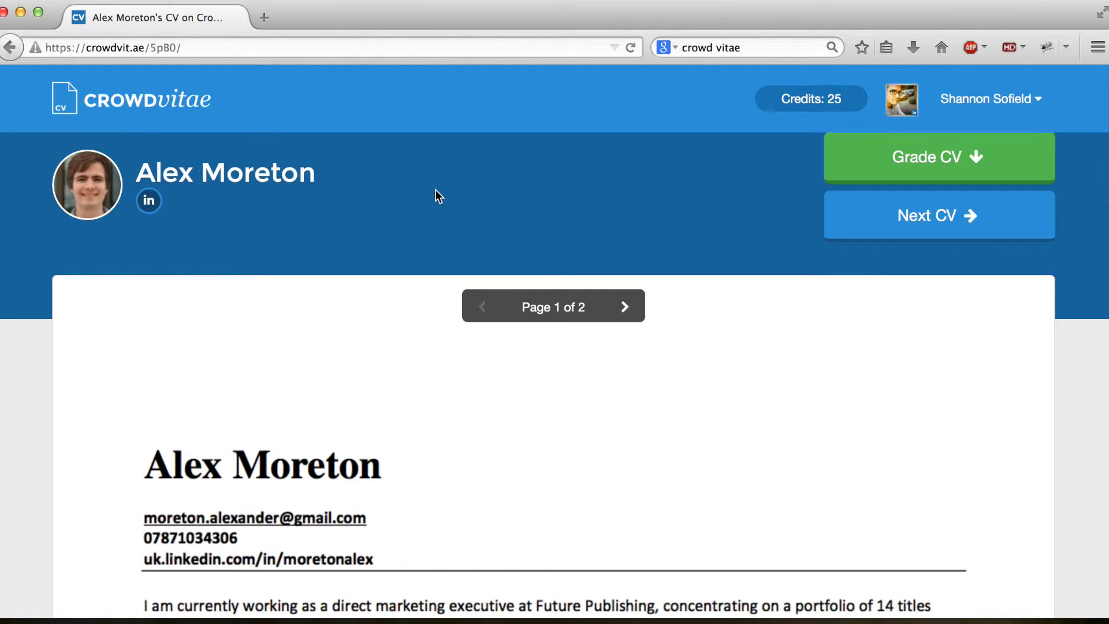
scroll(438, 196, "down", 1)
scroll(437, 195, "down", 4)
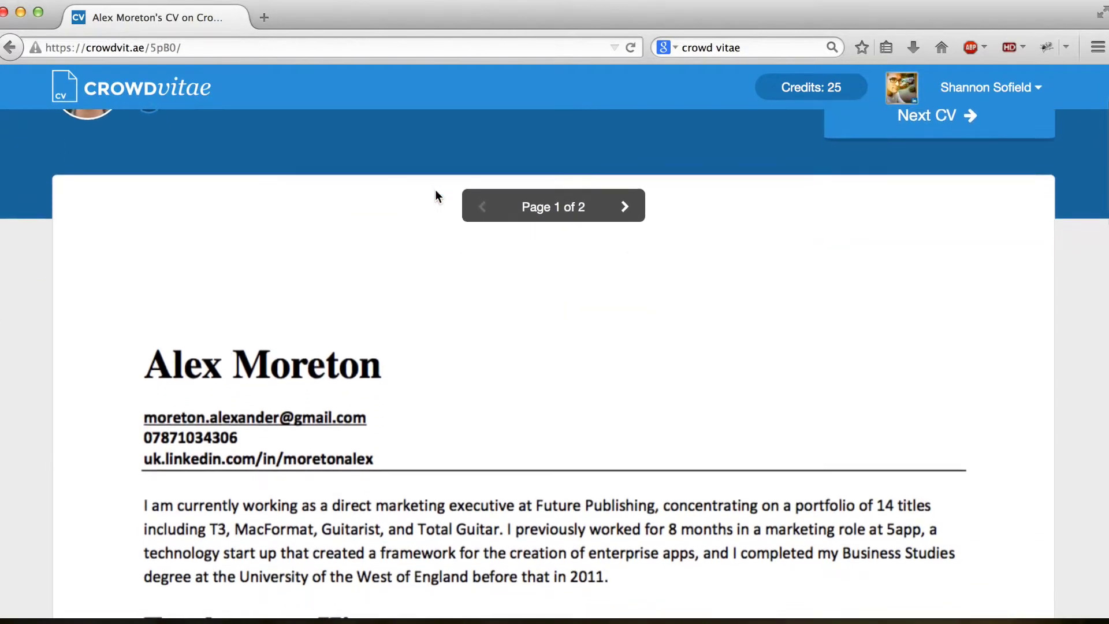
scroll(436, 192, "down", 6)
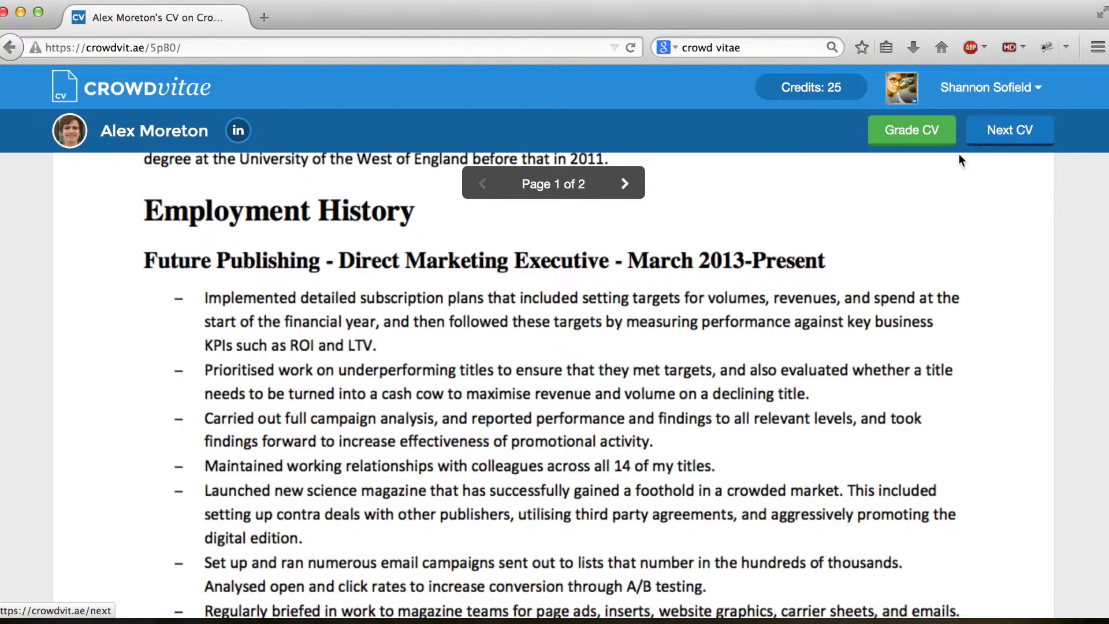
scroll(901, 205, "up", 6)
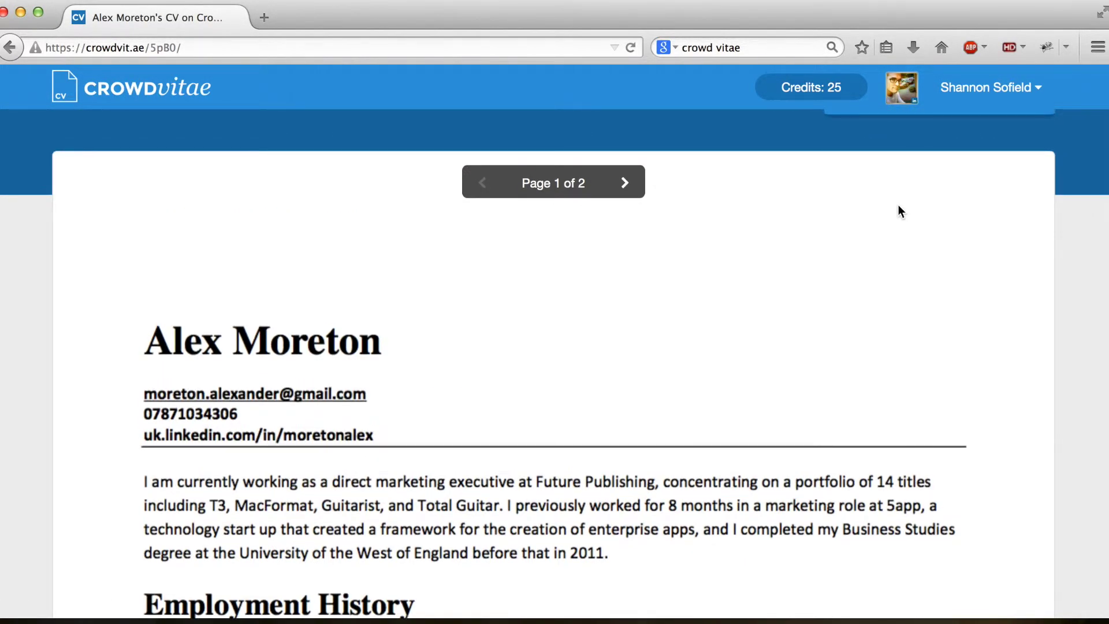
scroll(902, 212, "down", 1)
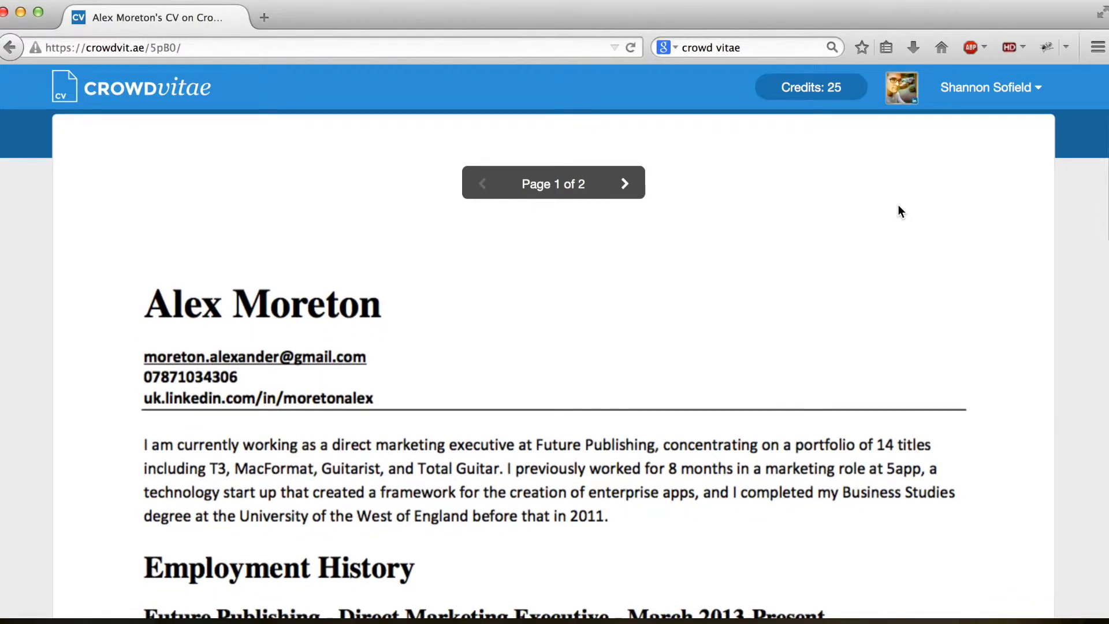
scroll(899, 206, "down", 8)
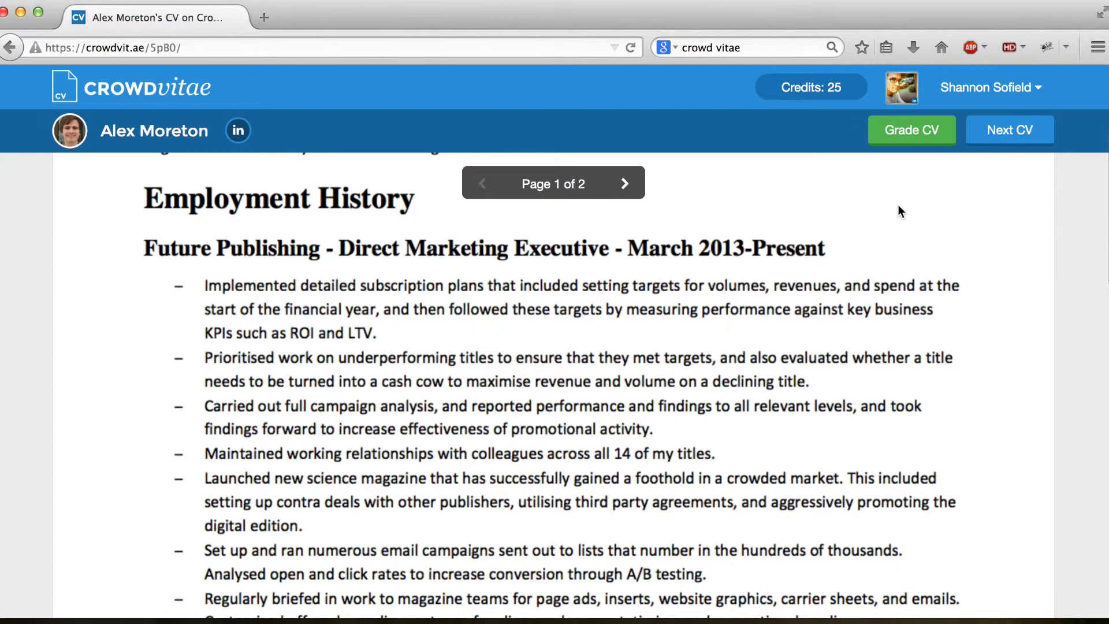
scroll(898, 205, "up", 3)
scroll(898, 206, "down", 3)
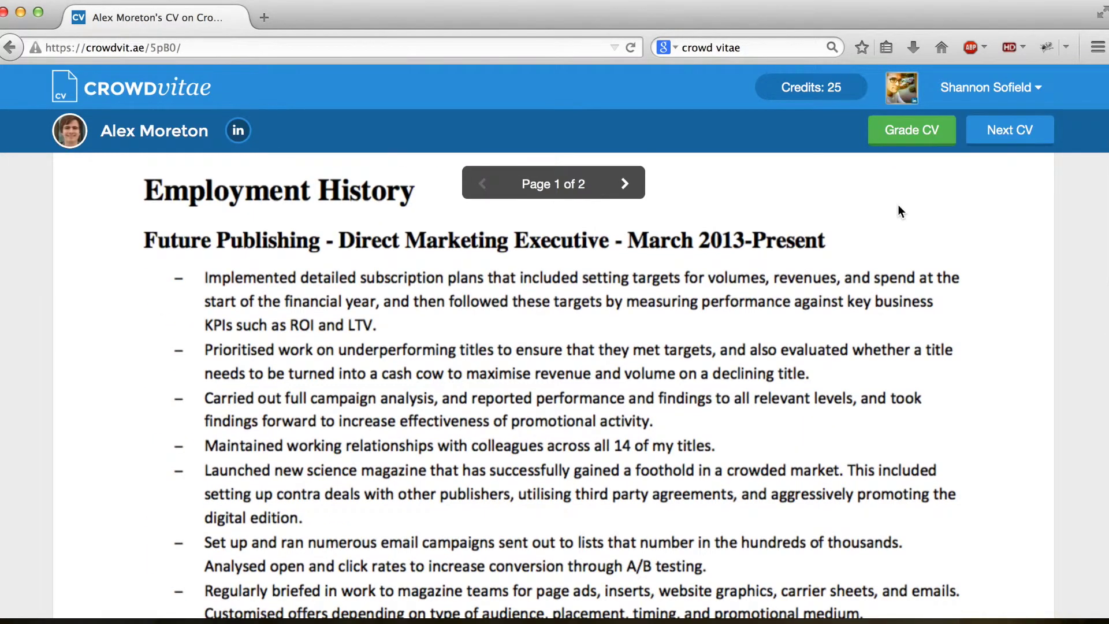
scroll(898, 206, "up", 5)
scroll(898, 206, "down", 5)
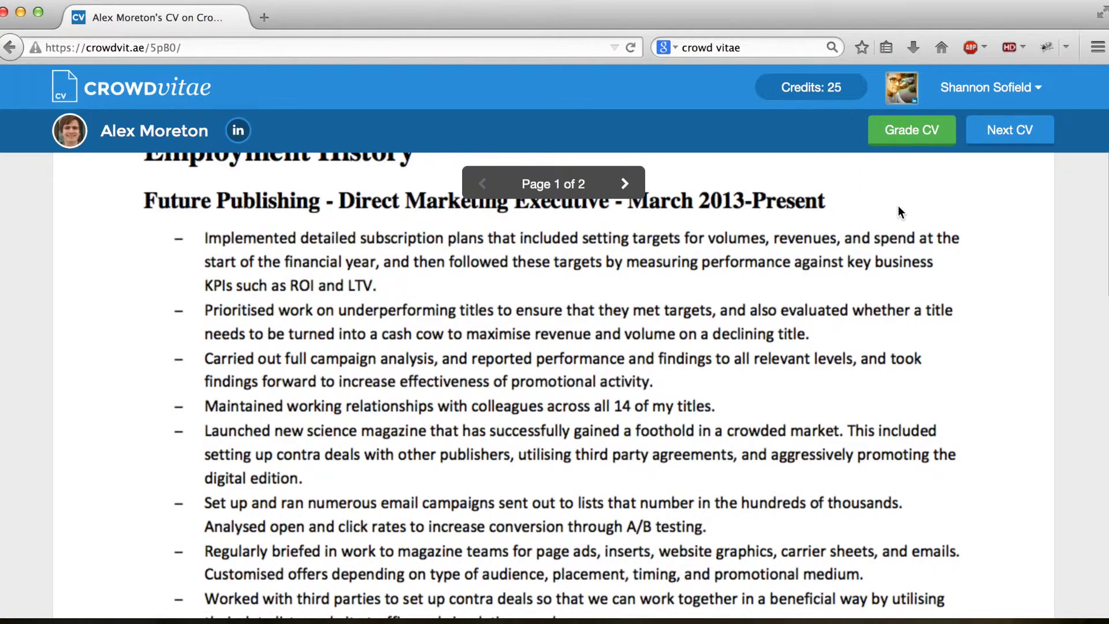
scroll(898, 210, "up", 5)
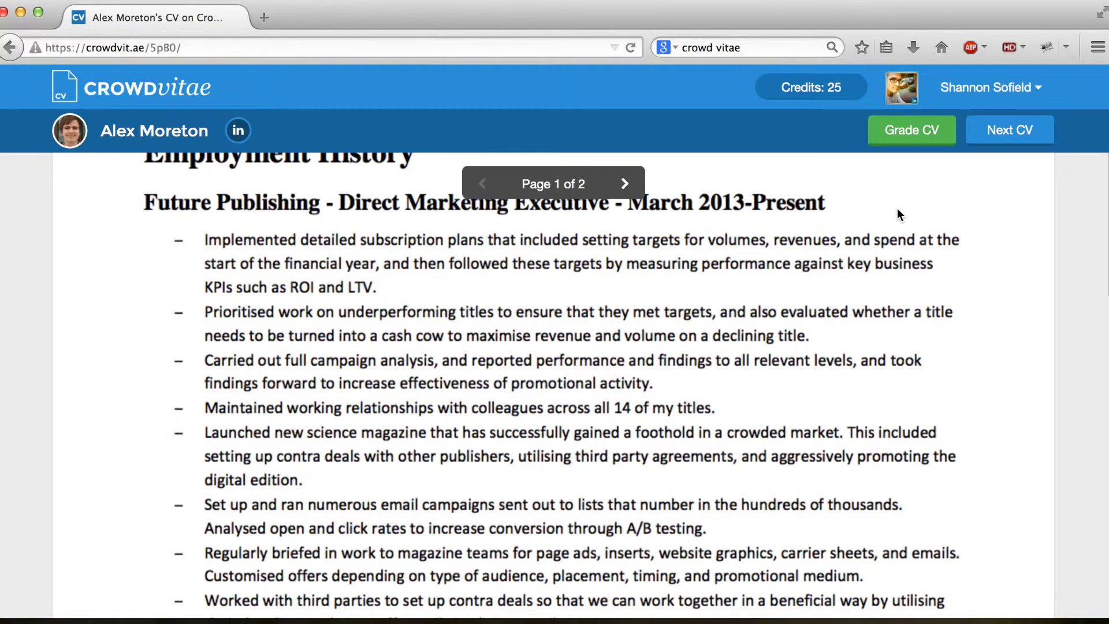
scroll(898, 215, "down", 5)
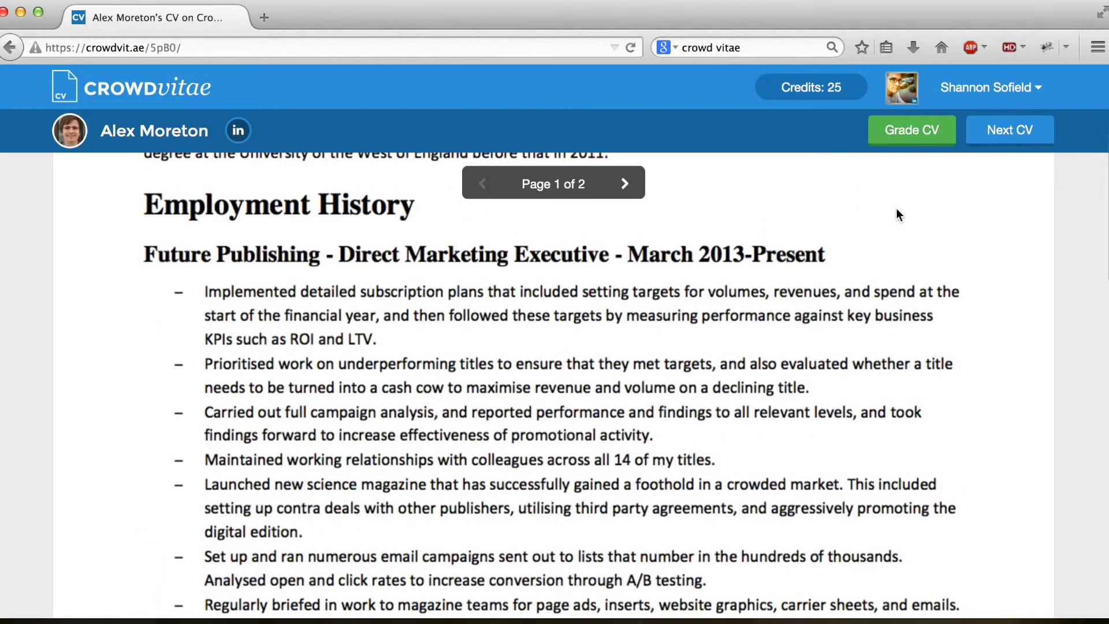
scroll(893, 210, "up", 5)
scroll(893, 210, "down", 8)
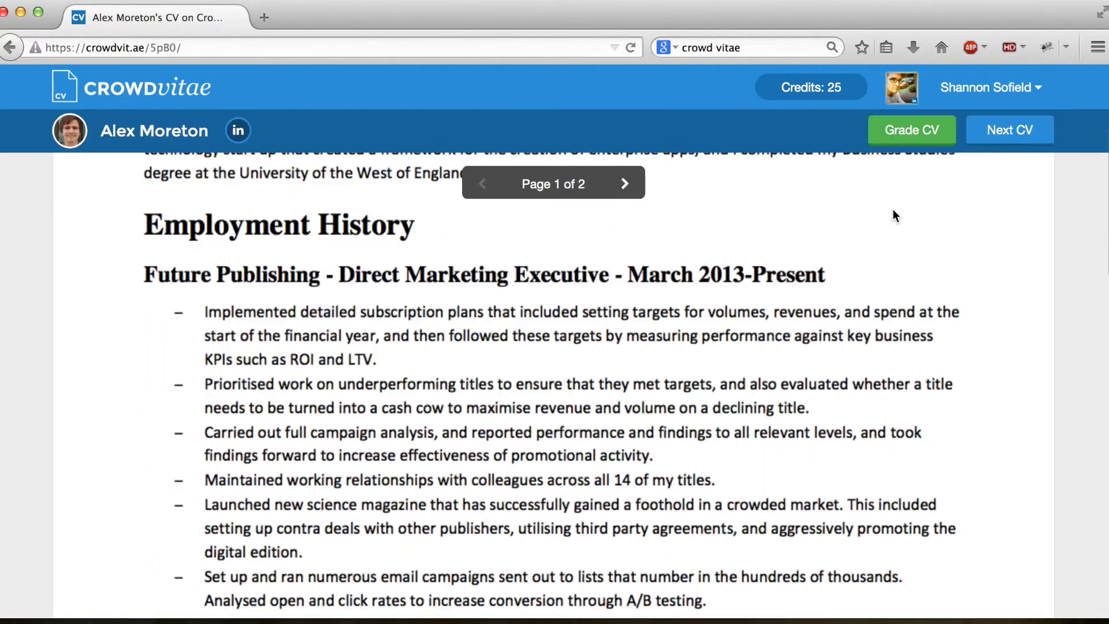
scroll(892, 215, "down", 8)
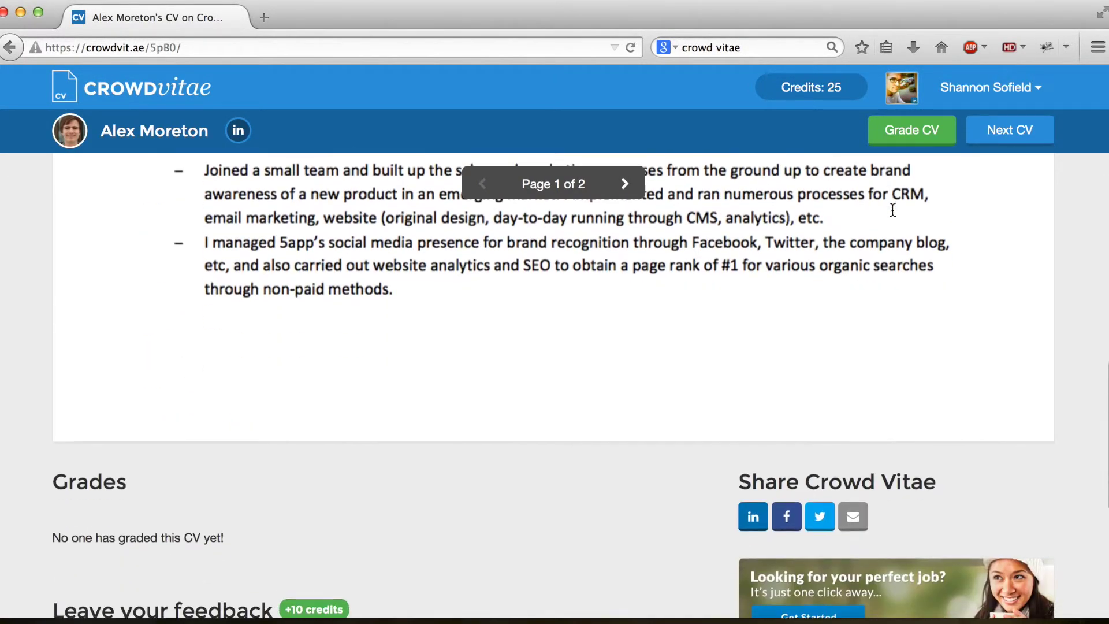
scroll(892, 210, "down", 2)
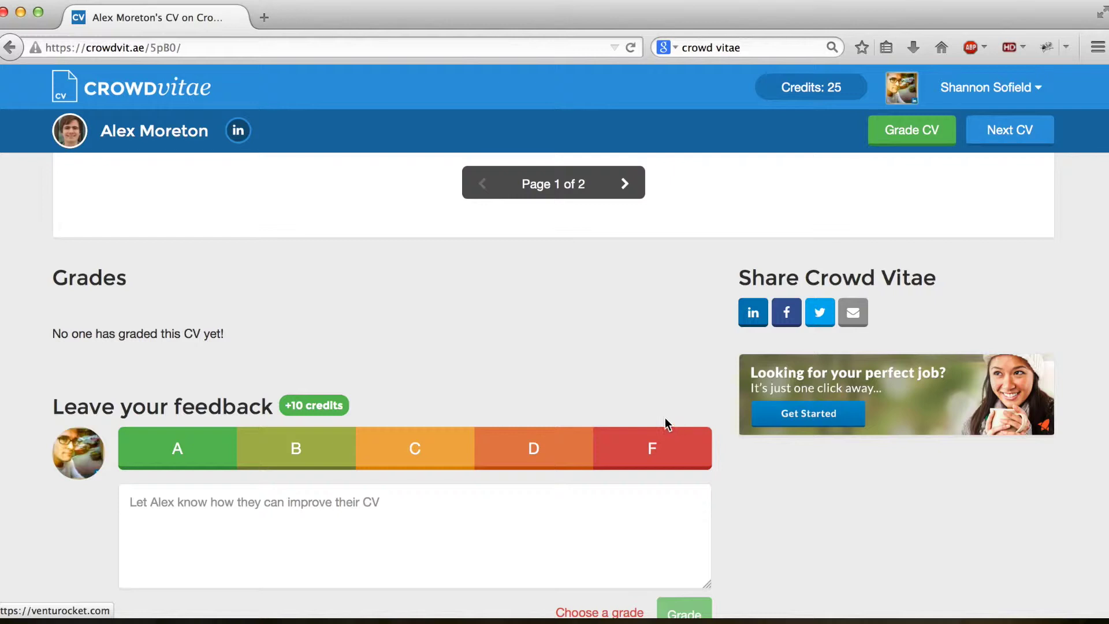
Step: Give the CV a B grade in the feedback bar
scroll(664, 421, "down", 1)
left_click(634, 480)
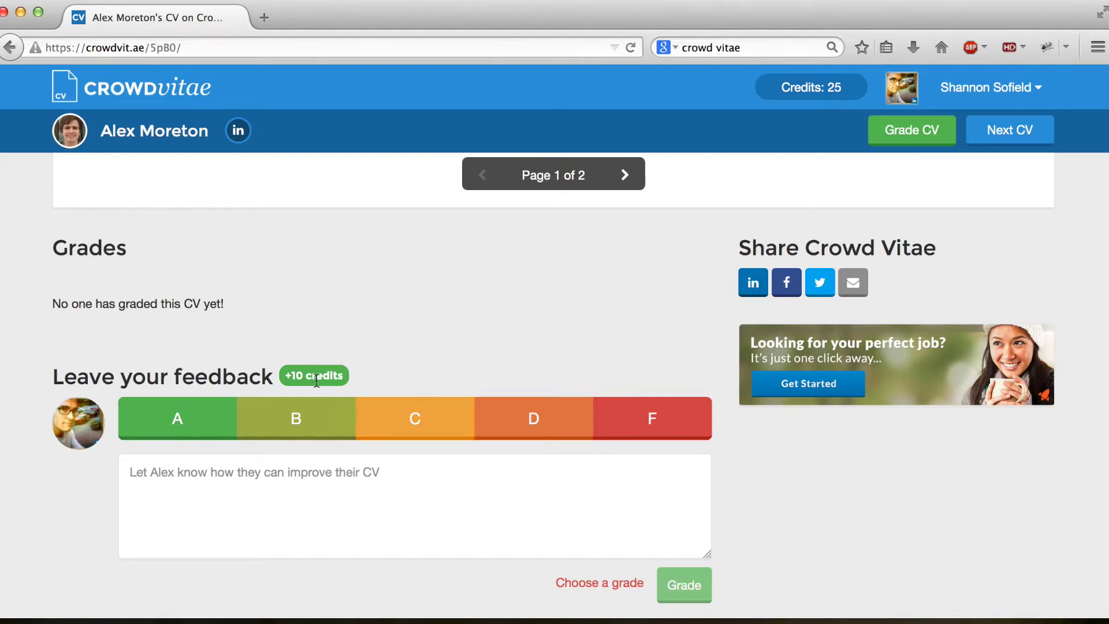
scroll(345, 424, "up", 5)
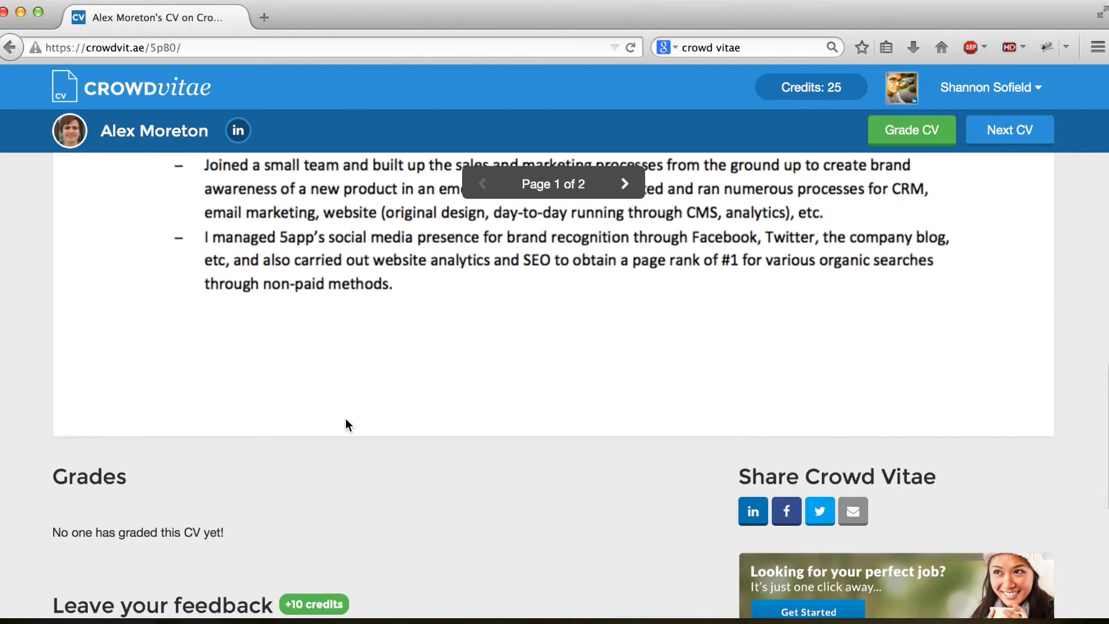
scroll(346, 424, "down", 5)
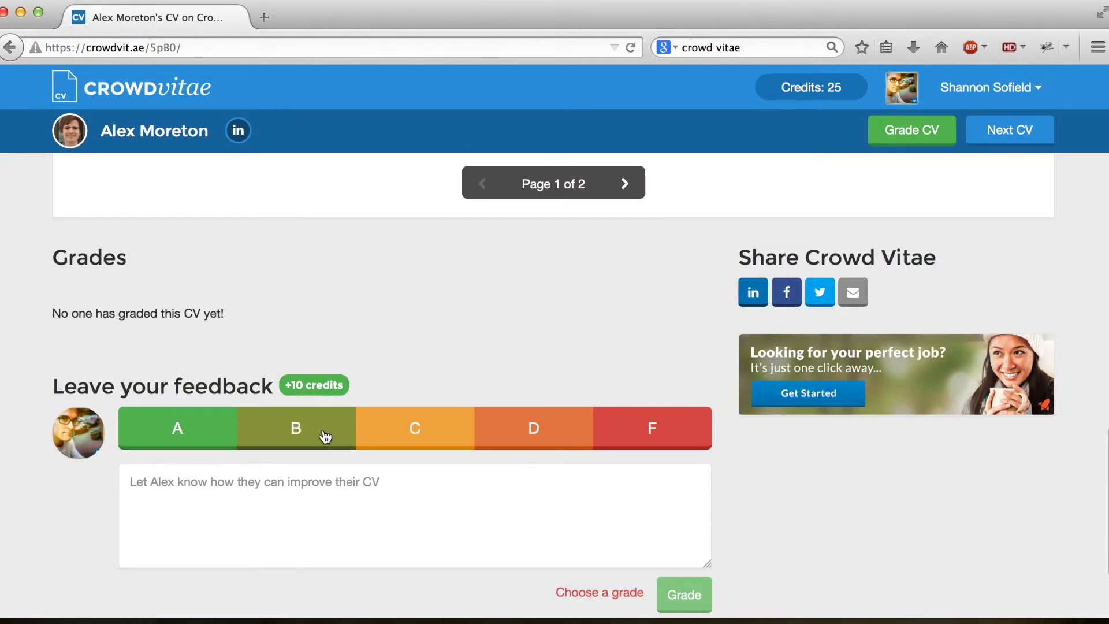
left_click(324, 433)
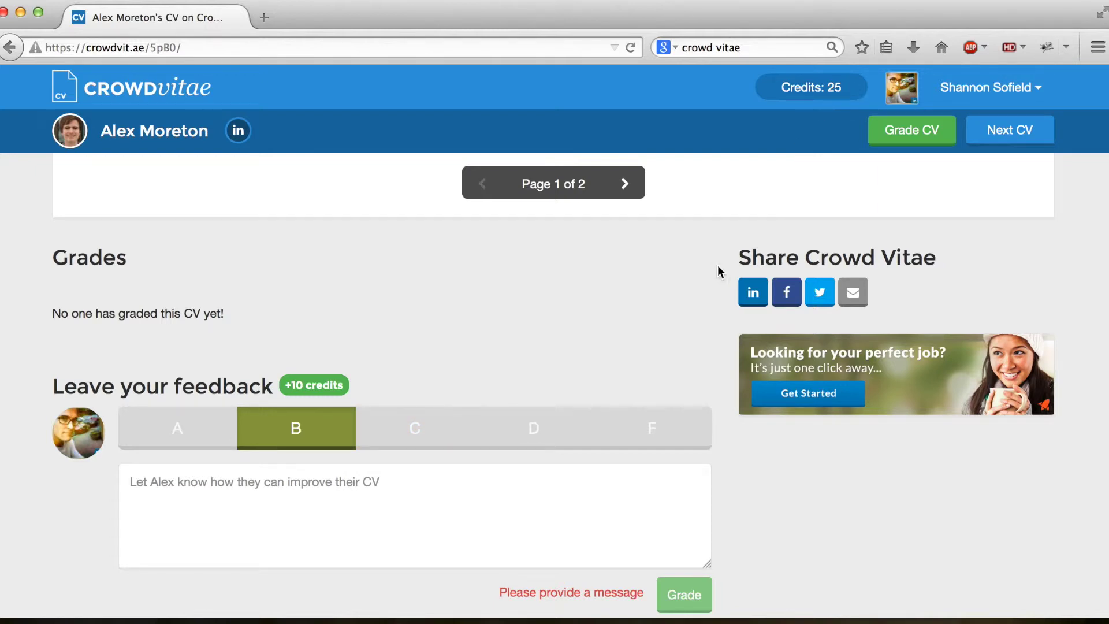
Step: Write the feedback "Obviously people." in the message box and scroll back up
left_click(428, 518)
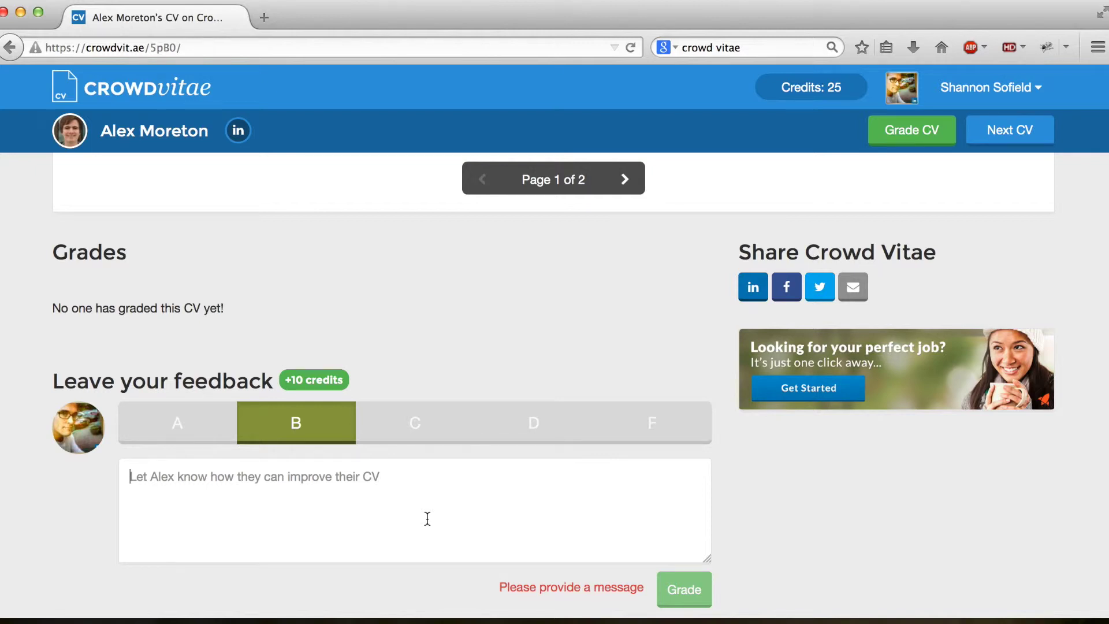
type("Obviously people.")
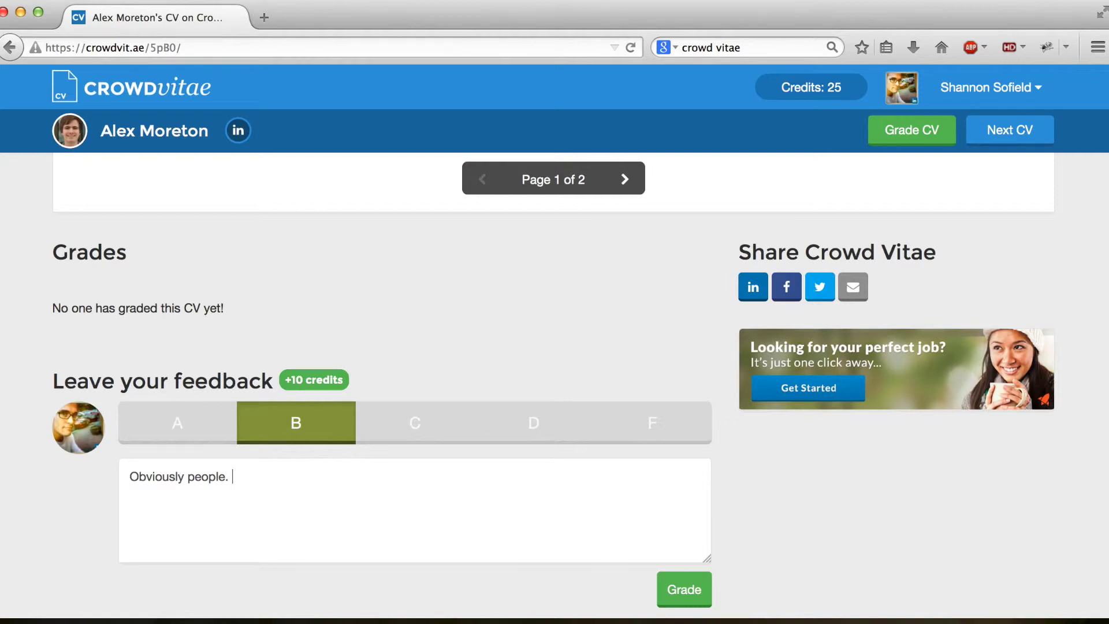
scroll(434, 509, "down", 2)
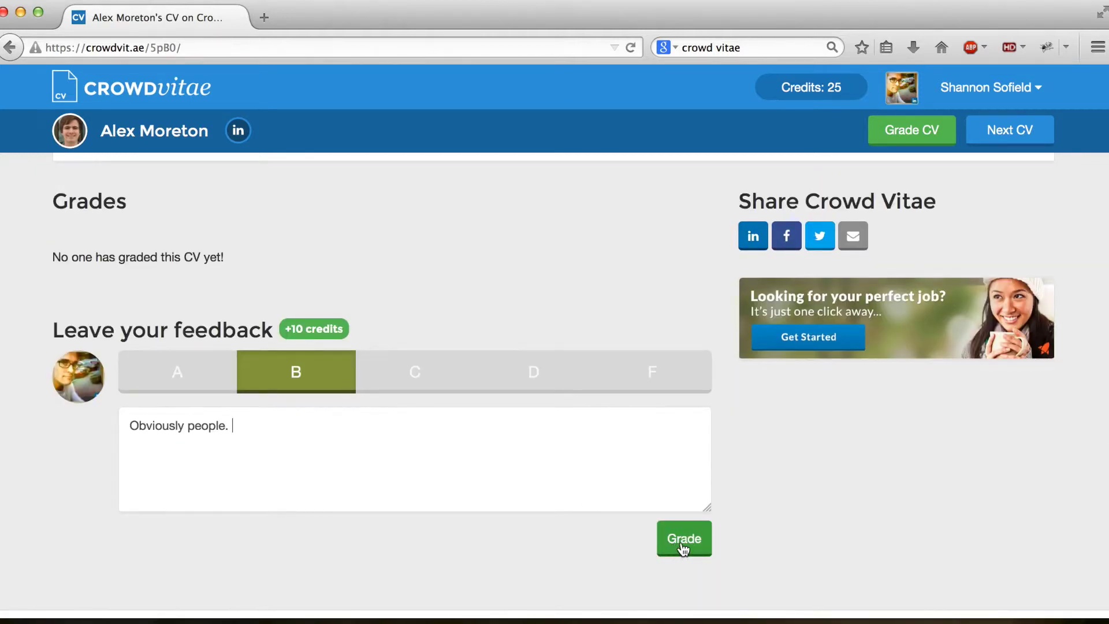
left_click(319, 426)
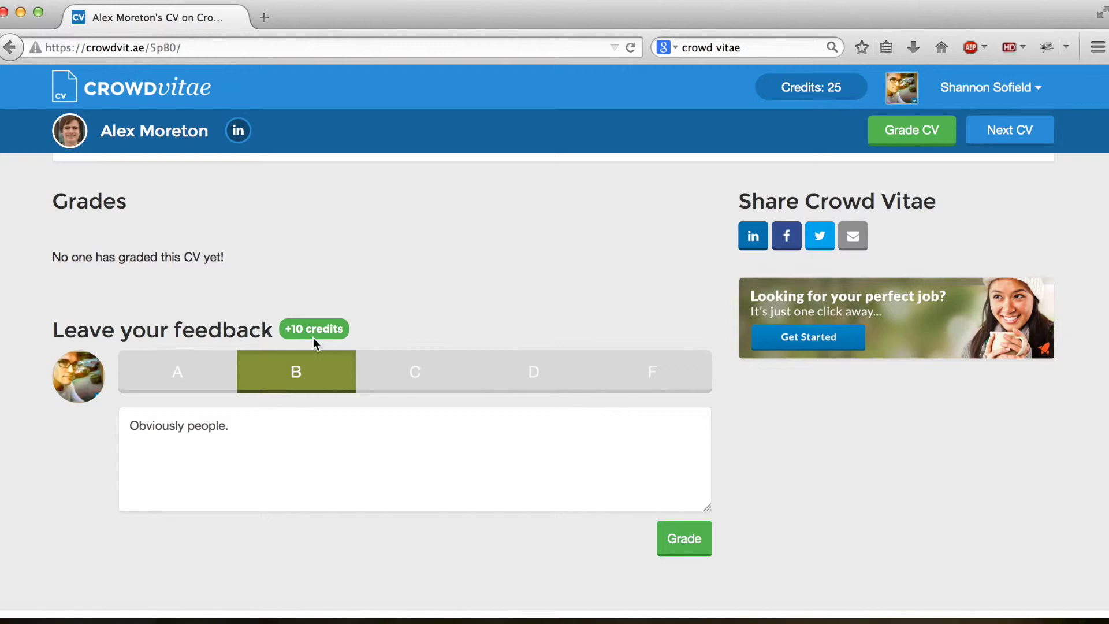
scroll(746, 464, "up", 3)
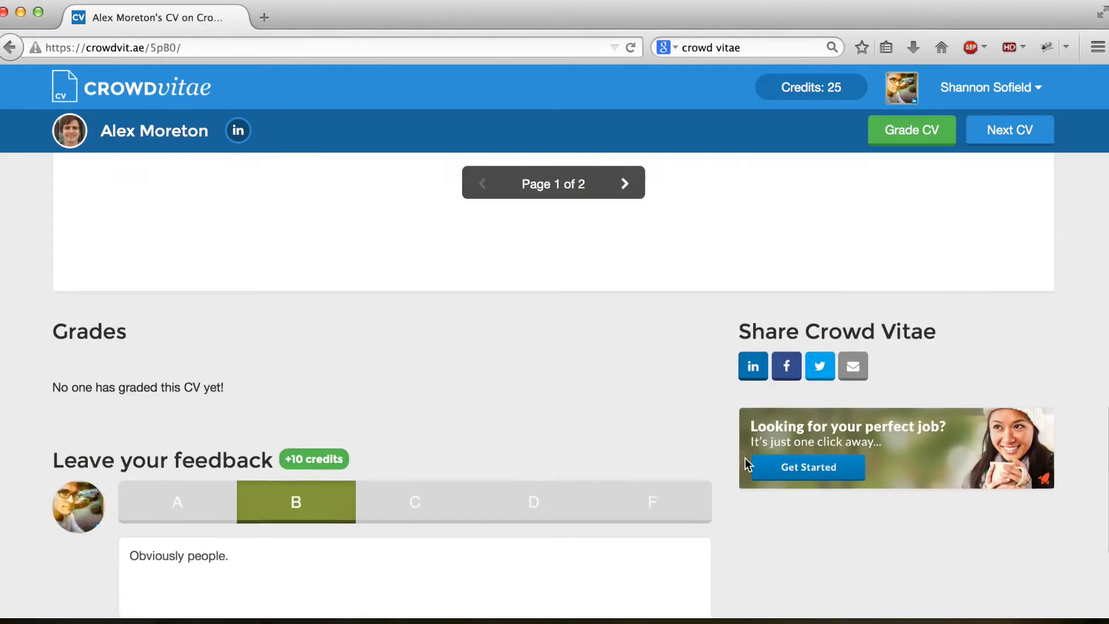
scroll(746, 464, "up", 15)
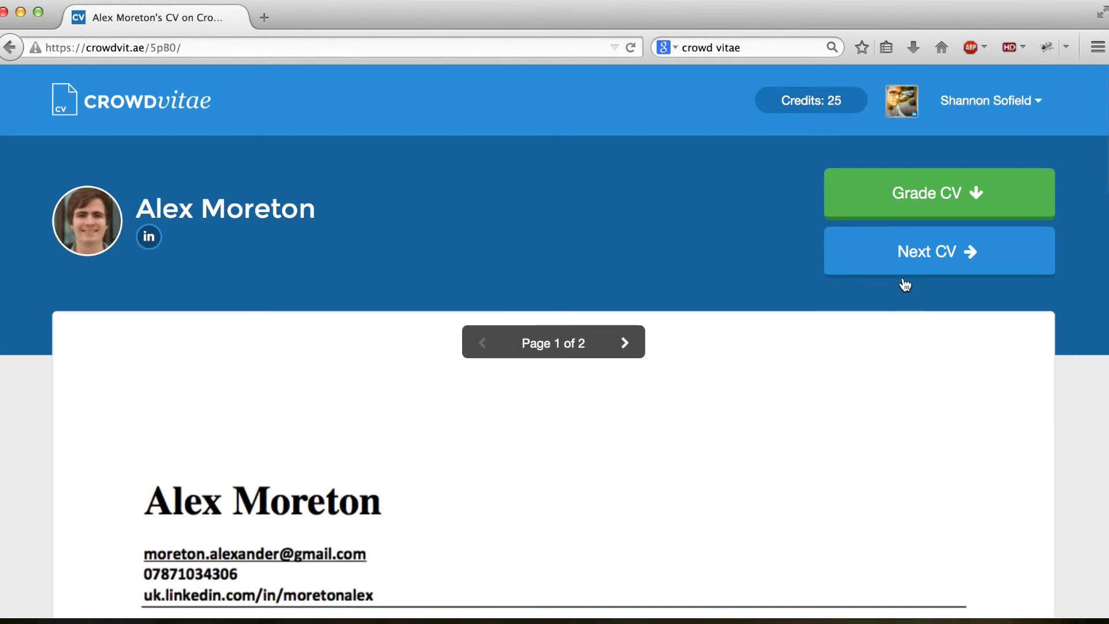
Step: Move on to the next user's CV and look it over
left_click(919, 256)
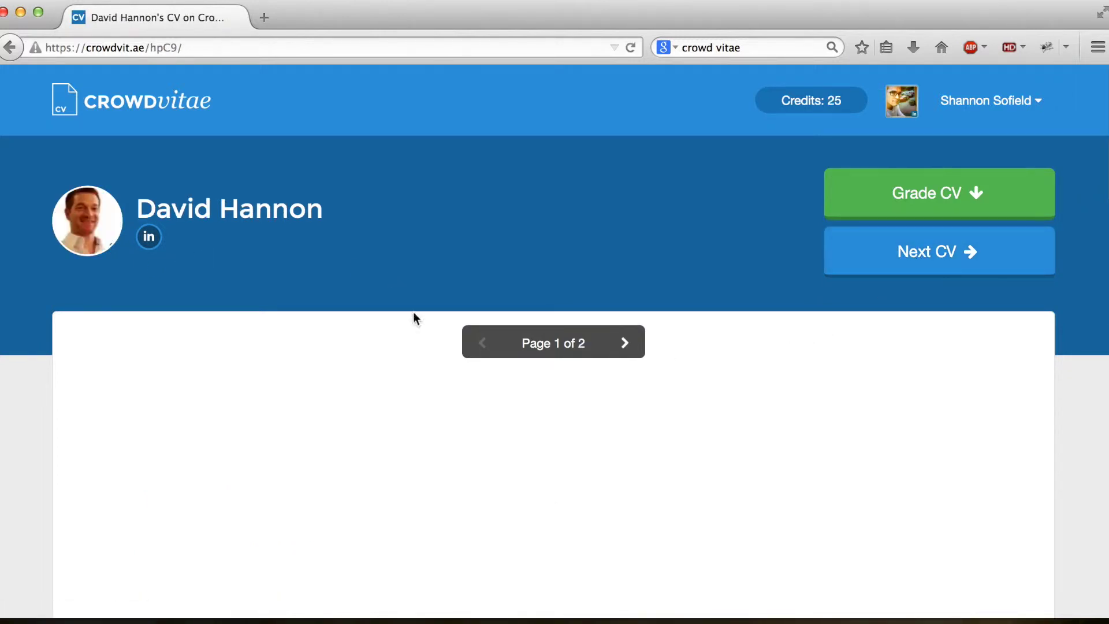
scroll(883, 492, "down", 3)
right_click(828, 485)
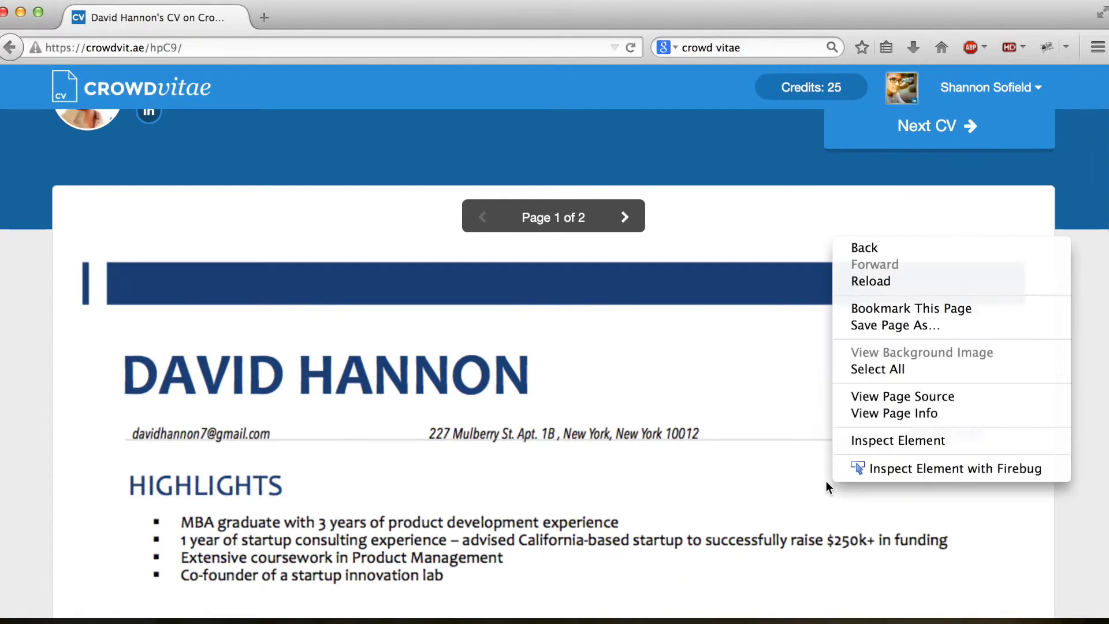
left_click(1082, 537)
scroll(1081, 537, "down", 10)
scroll(1077, 534, "up", 12)
Step: Select the CV's short code in the address, then the owner's name on the CV
left_click(179, 52)
left_click(152, 50)
left_click_drag(158, 50, 175, 50)
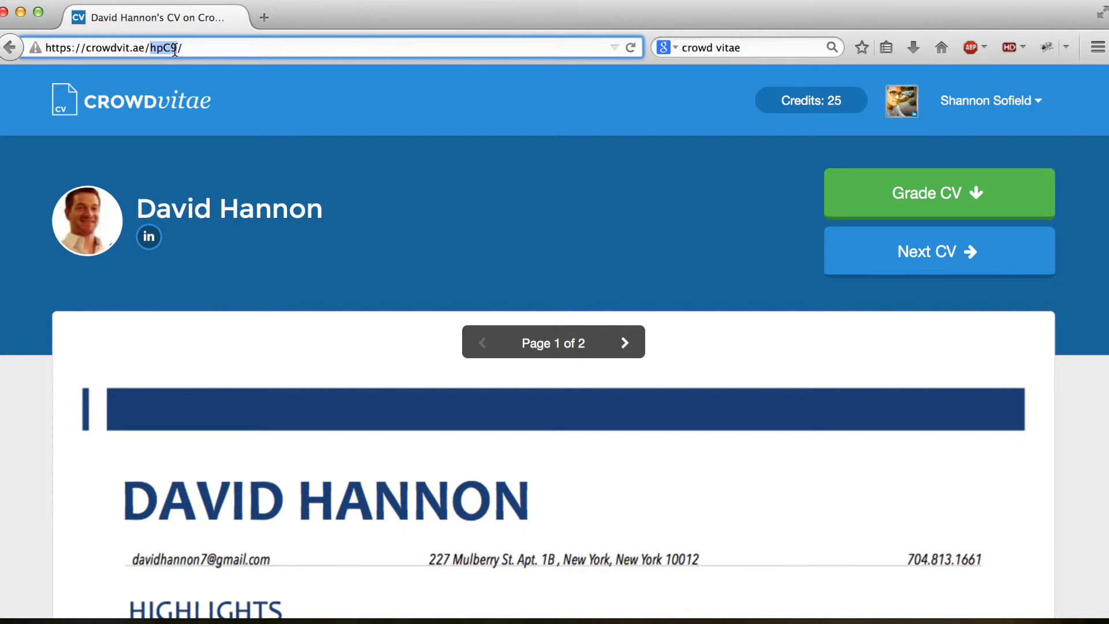
left_click(183, 48)
scroll(346, 443, "down", 2)
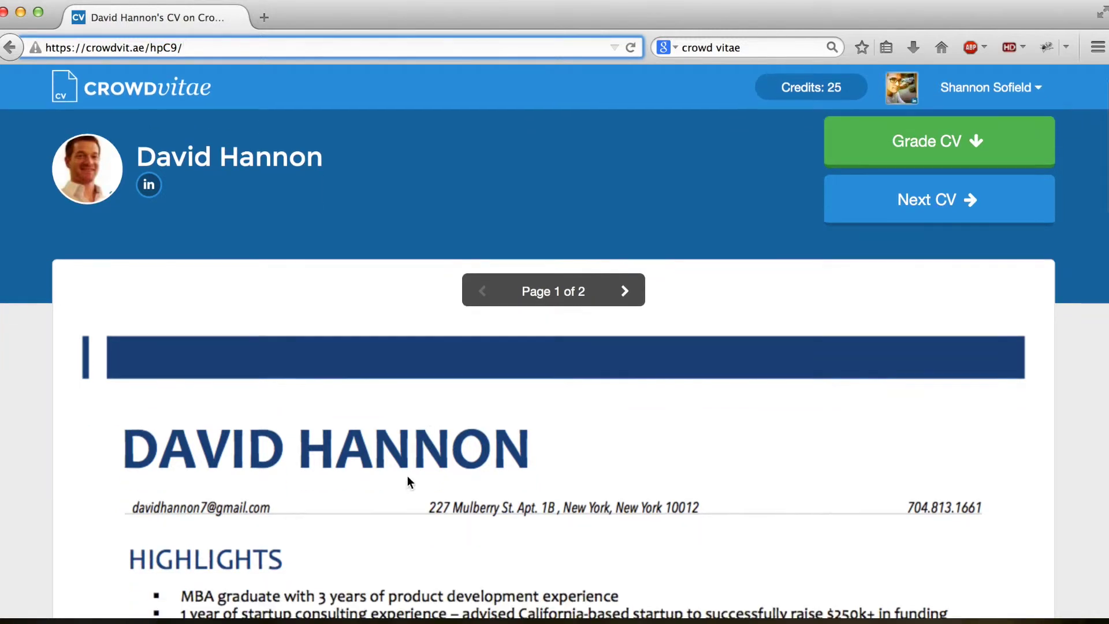
left_click_drag(157, 445, 587, 441)
left_click(548, 497)
left_click_drag(520, 501, 239, 501)
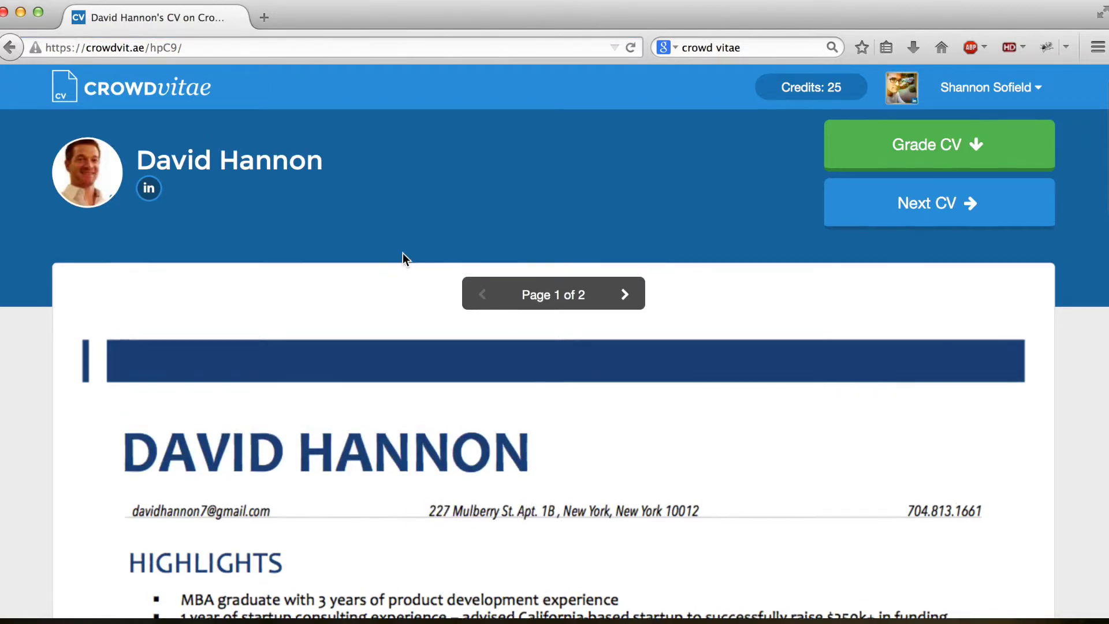
scroll(322, 185, "up", 2)
left_click(218, 47)
left_click(217, 47)
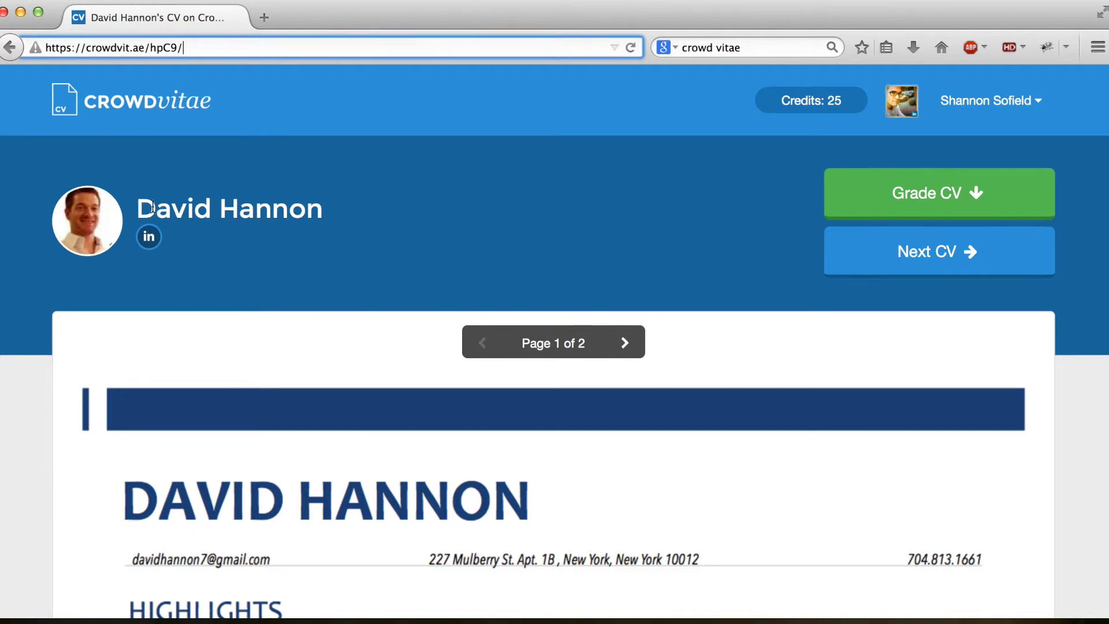
left_click_drag(140, 206, 332, 205)
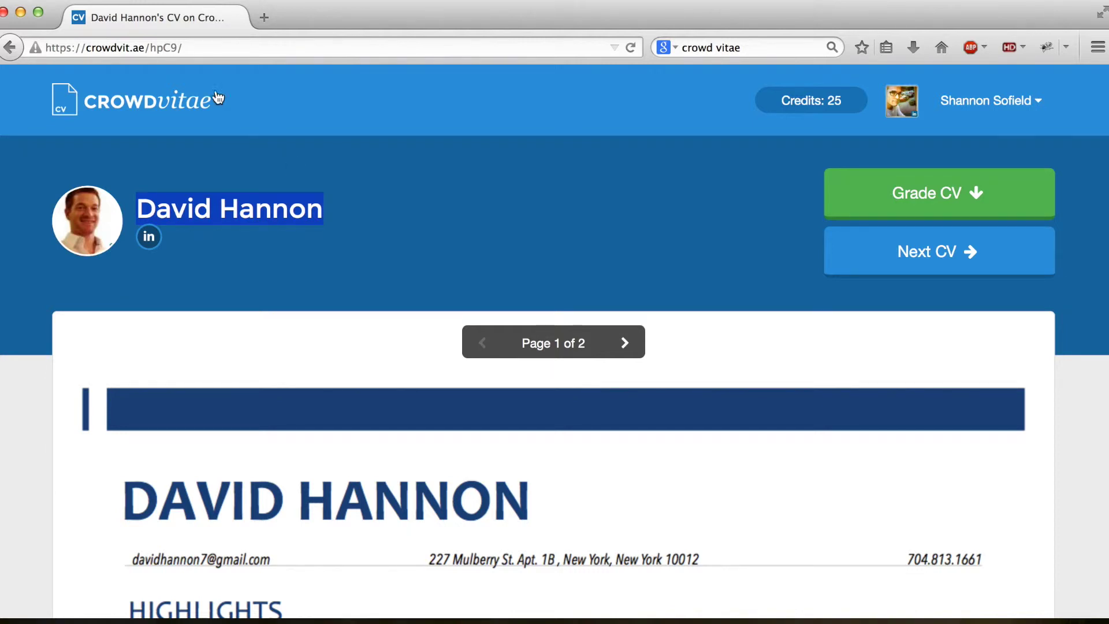
Step: Append the owner's name to the CV address, replacing its dot with a hyphen
left_click(217, 48)
left_click(227, 51)
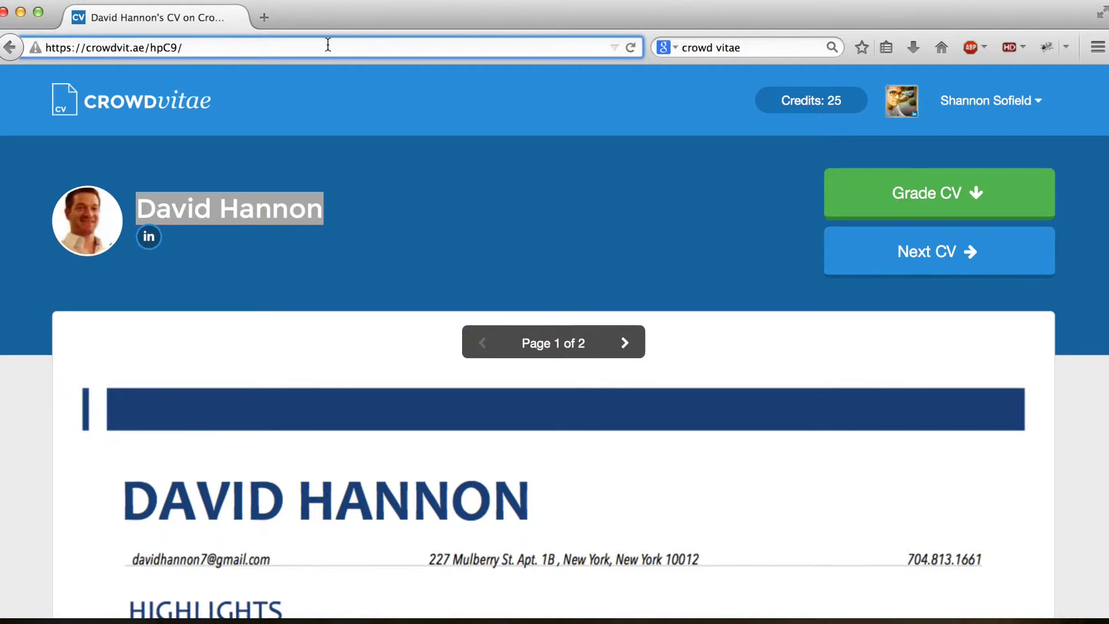
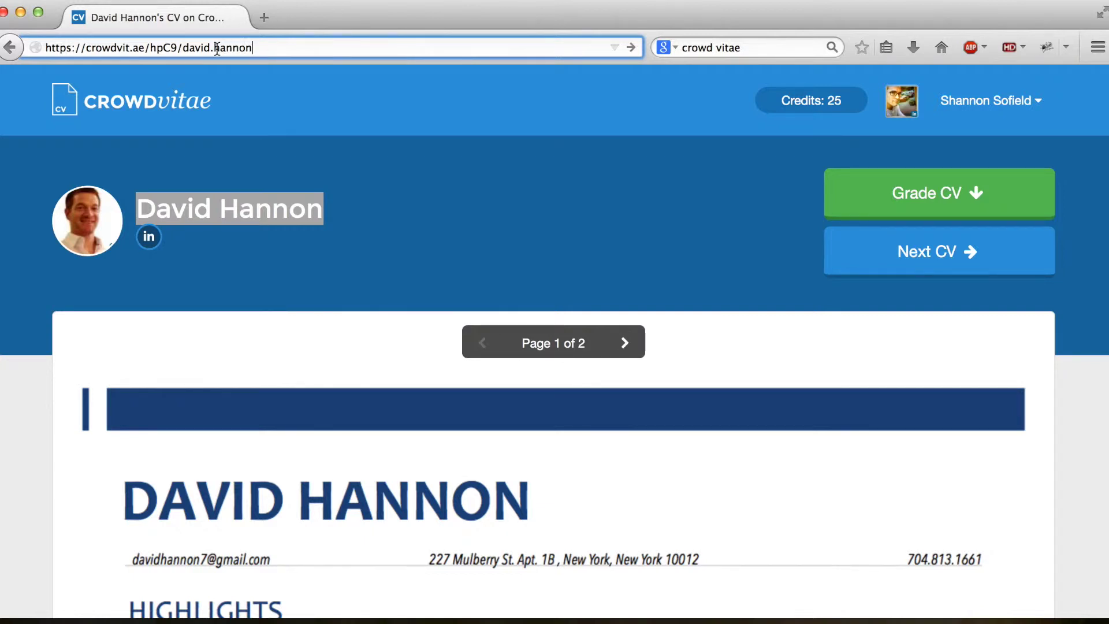
left_click(216, 49)
key("BackSpace")
type("-")
Step: Go to your own CV page through the account menu's My CV option
left_click(1025, 102)
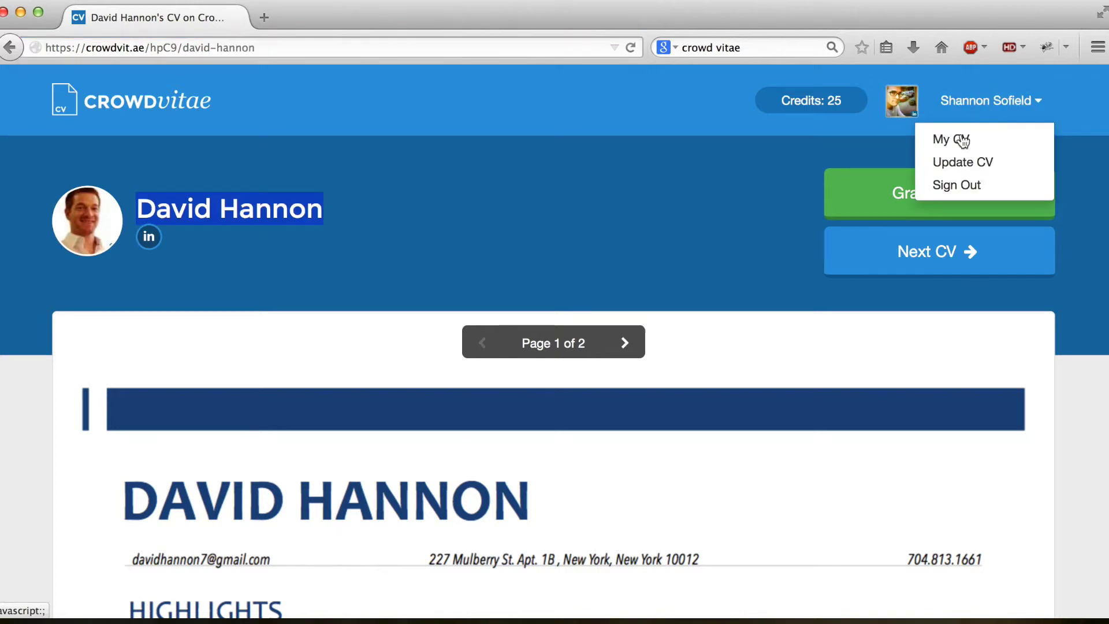
left_click(520, 156)
left_click(162, 102)
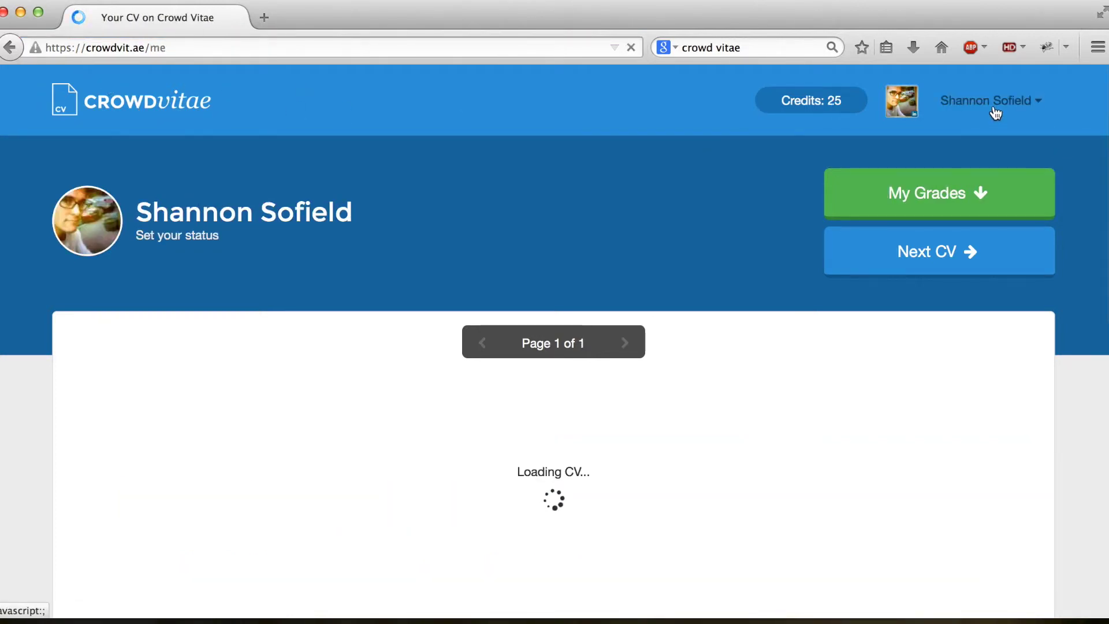
left_click(996, 110)
left_click(954, 140)
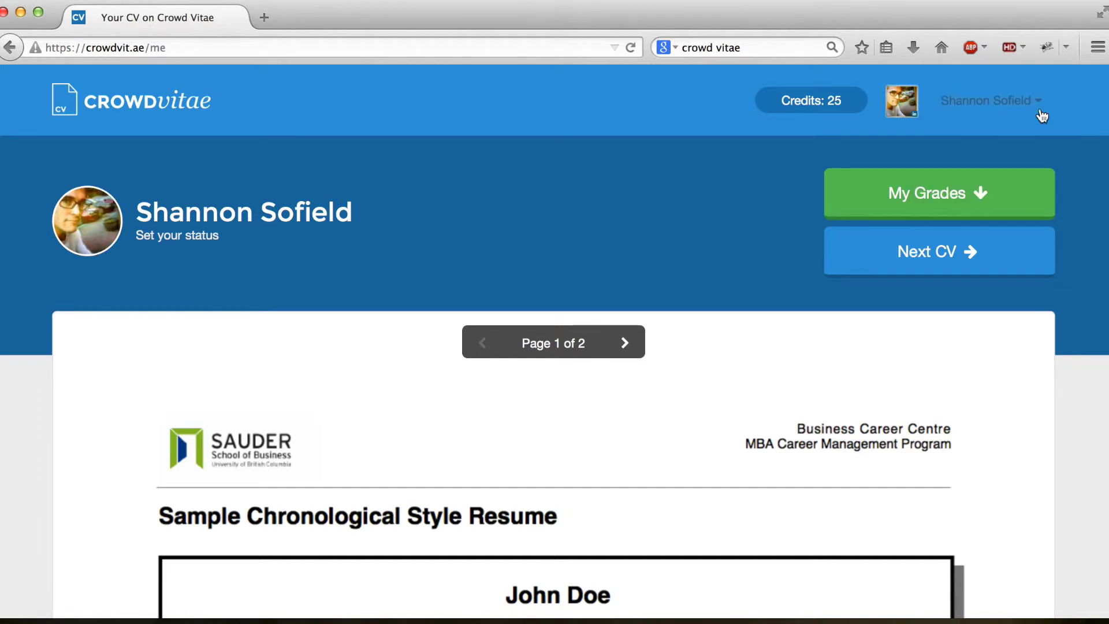
left_click(1006, 108)
left_click(964, 143)
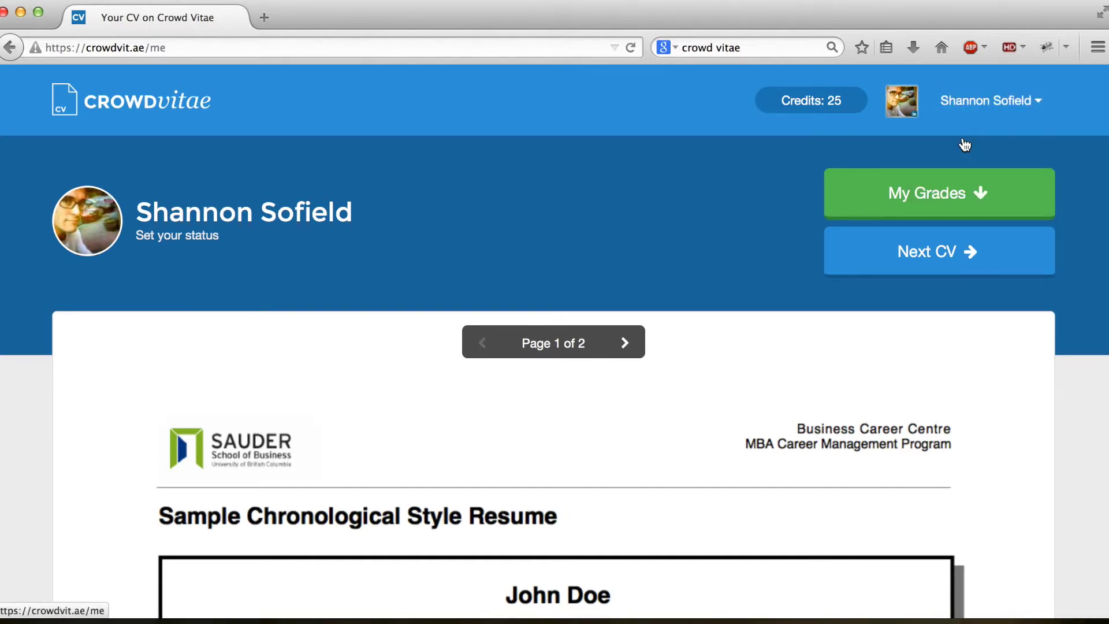
Step: Jump to your CV's Grades section, which shows no grades yet
scroll(693, 214, "down", 10)
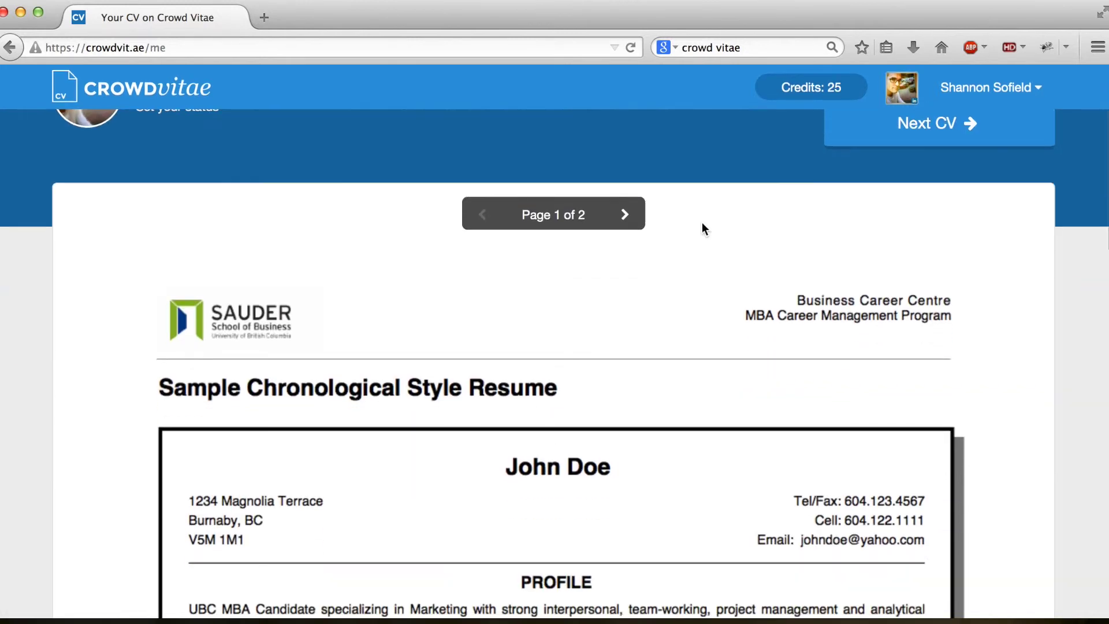
scroll(698, 231, "up", 10)
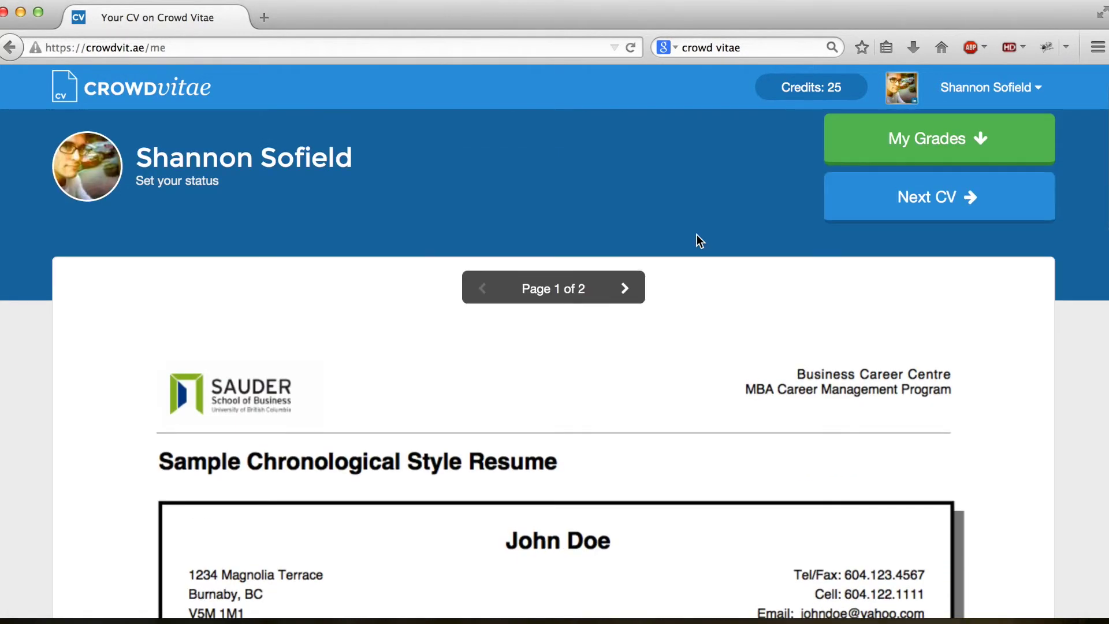
scroll(707, 353, "down", 5)
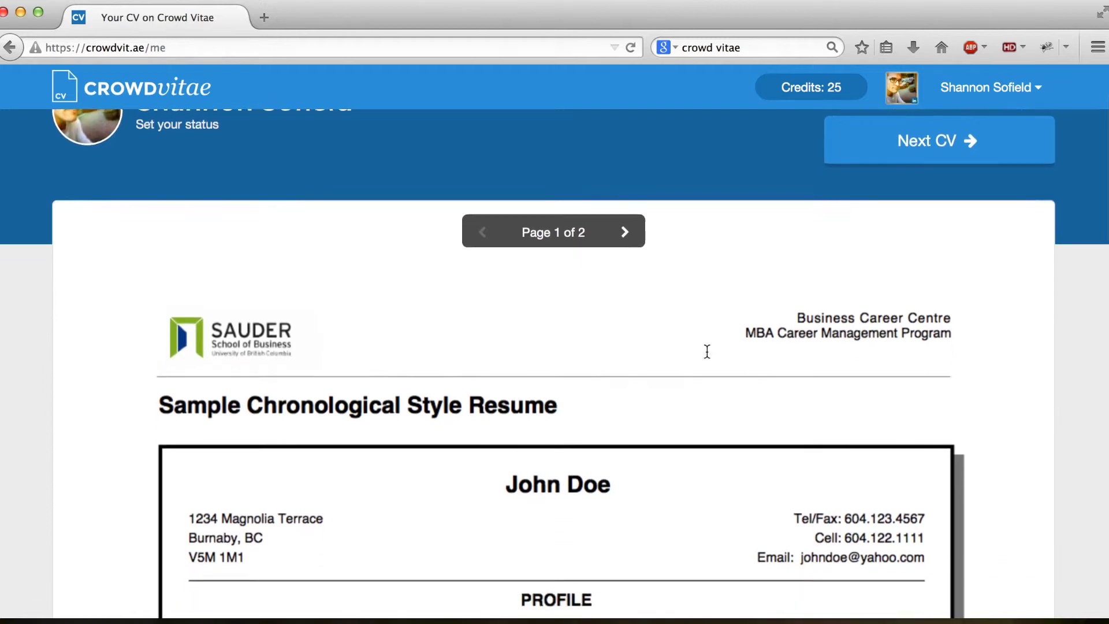
scroll(707, 351, "up", 3)
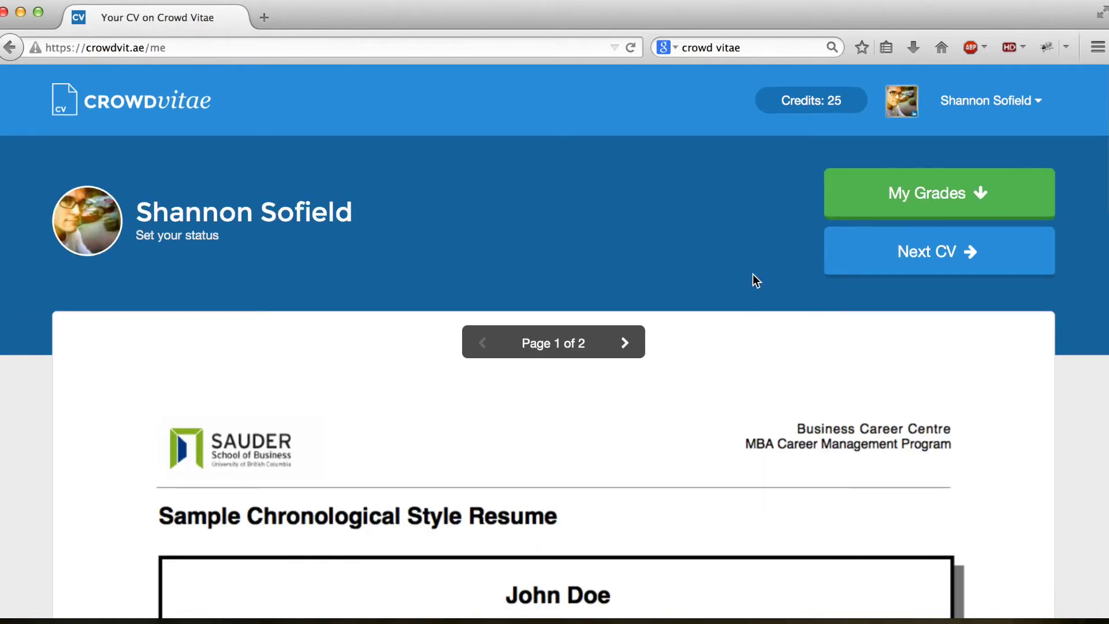
left_click(924, 194)
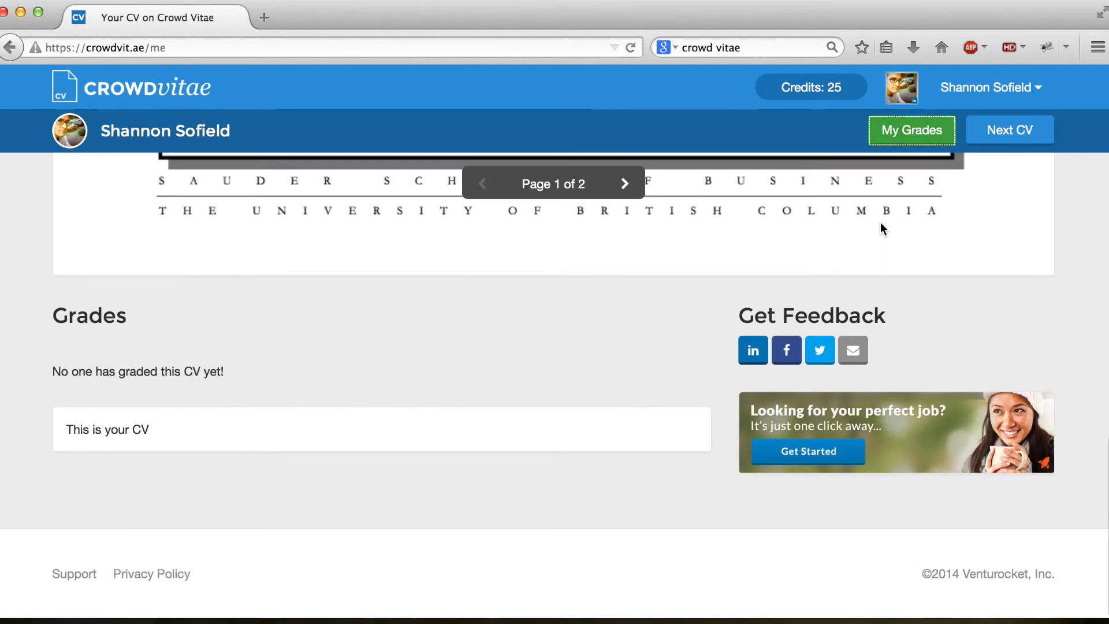
scroll(329, 379, "up", 10)
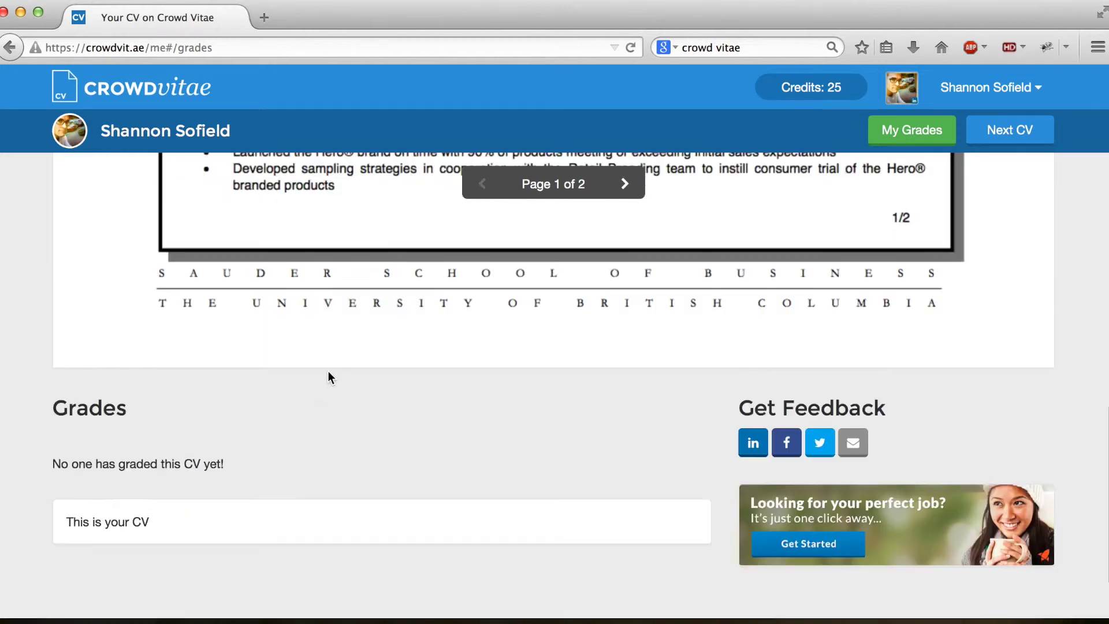
scroll(347, 369, "up", 3)
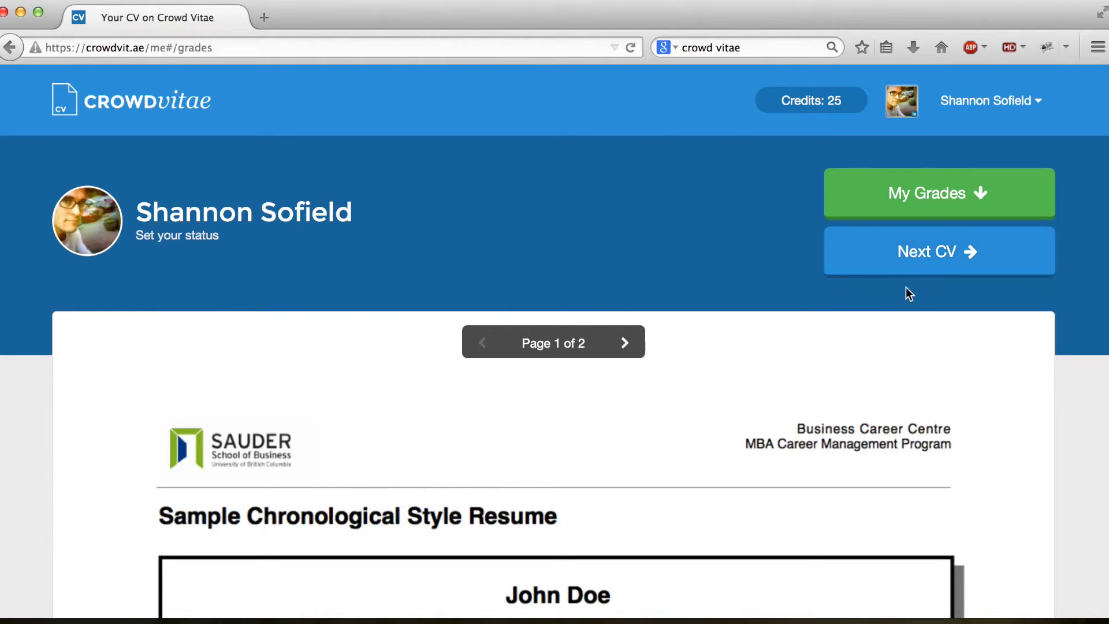
Step: Try Next CV, then return to your own CV at crowdvit.ae/me
left_click(941, 261)
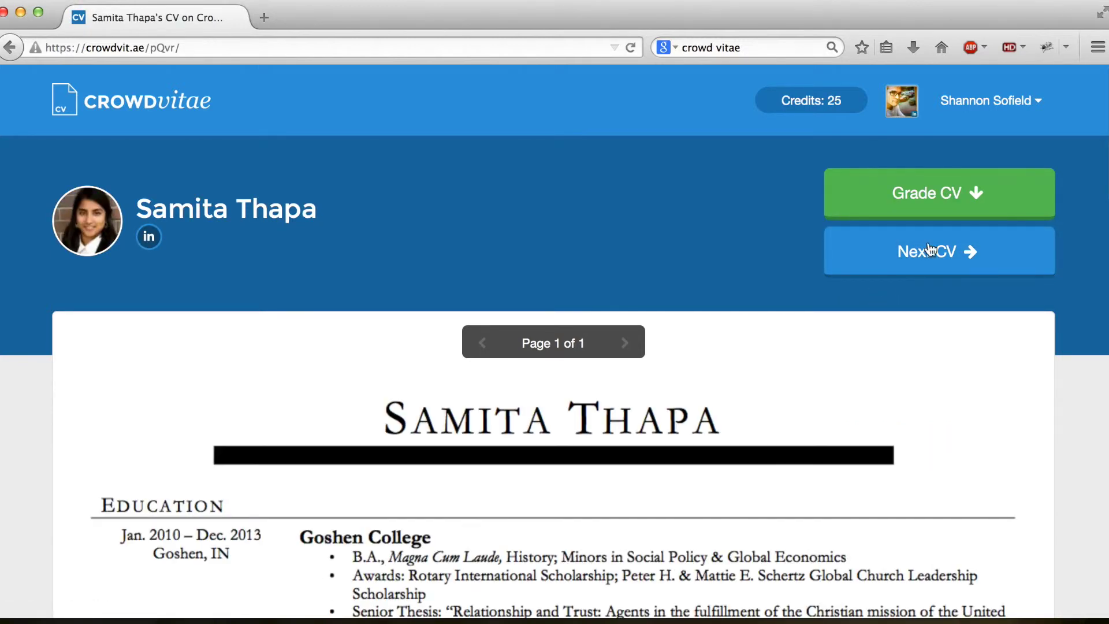
left_click(1007, 111)
left_click(964, 140)
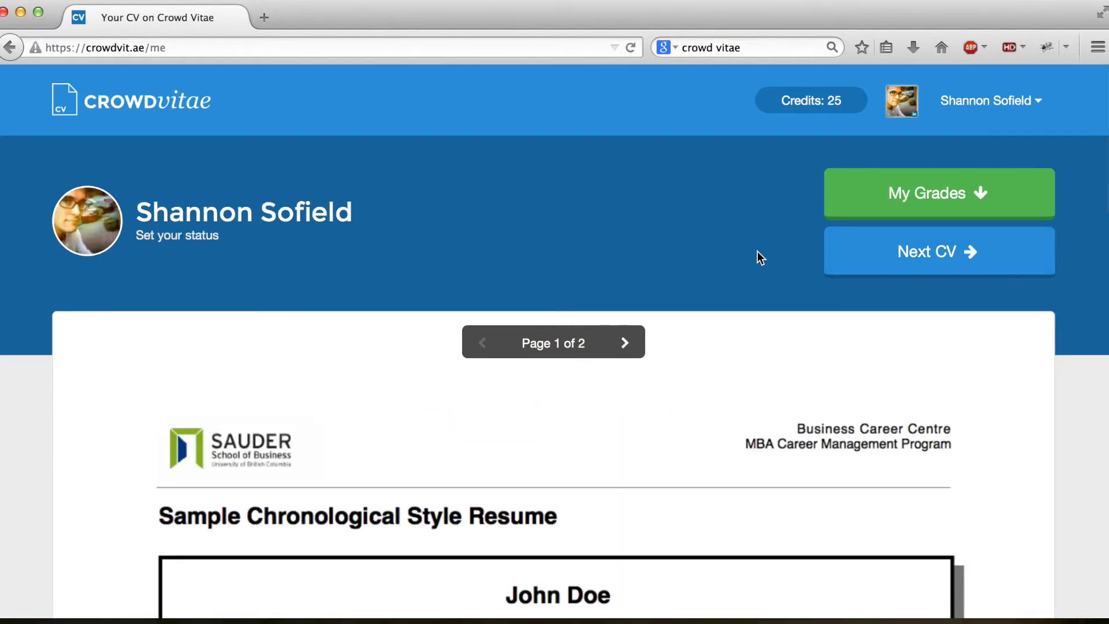
scroll(751, 249, "down", 3)
scroll(743, 246, "up", 3)
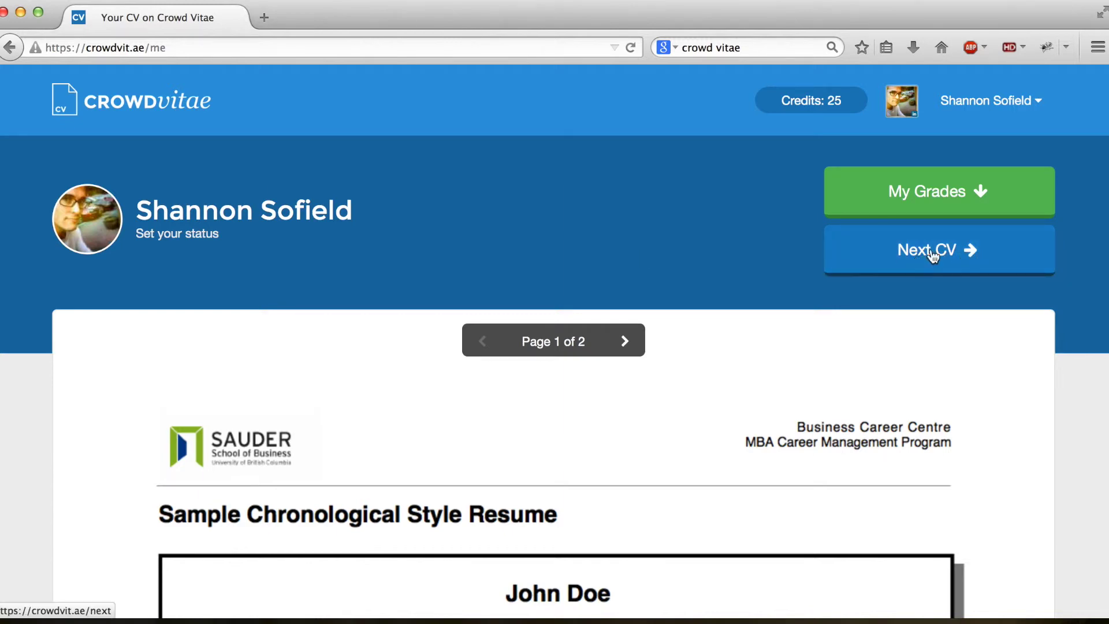
scroll(746, 256, "down", 10)
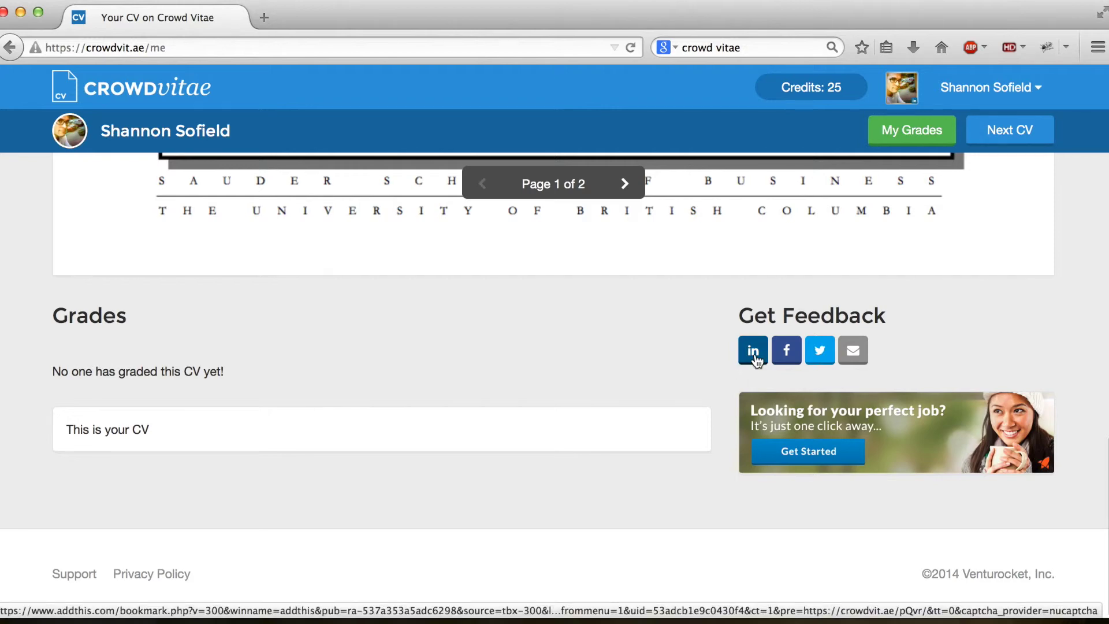
Step: Dismiss the AddThis e-mail share form and use the footer Support link instead
left_click(853, 356)
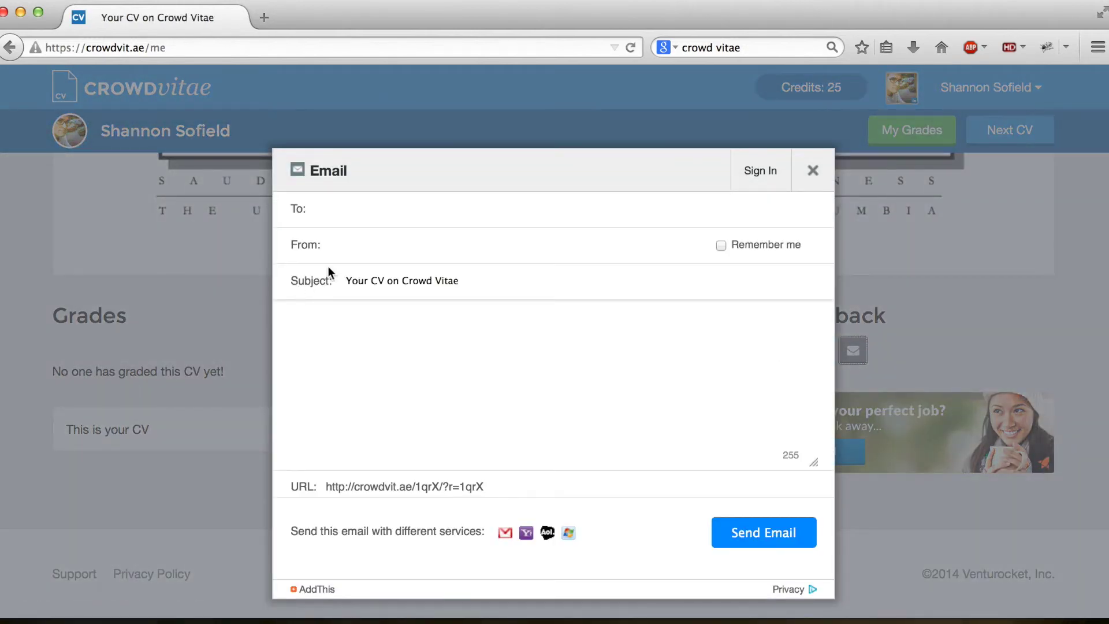
left_click(812, 169)
left_click(74, 574)
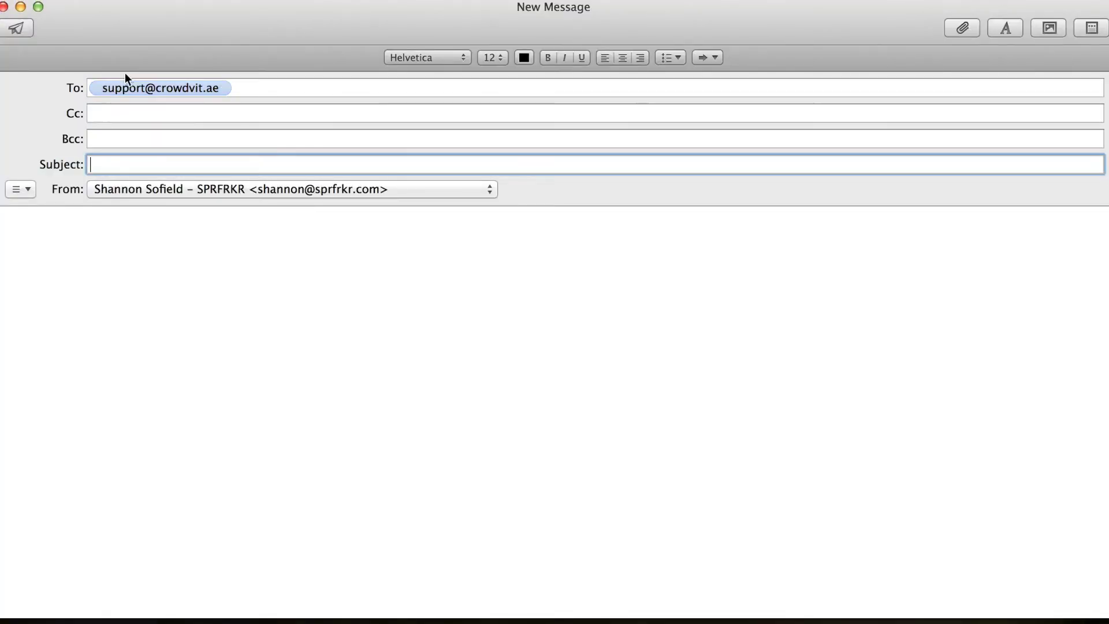
Step: Close the empty New Message window and bring Firefox back to the front
left_click(4, 6)
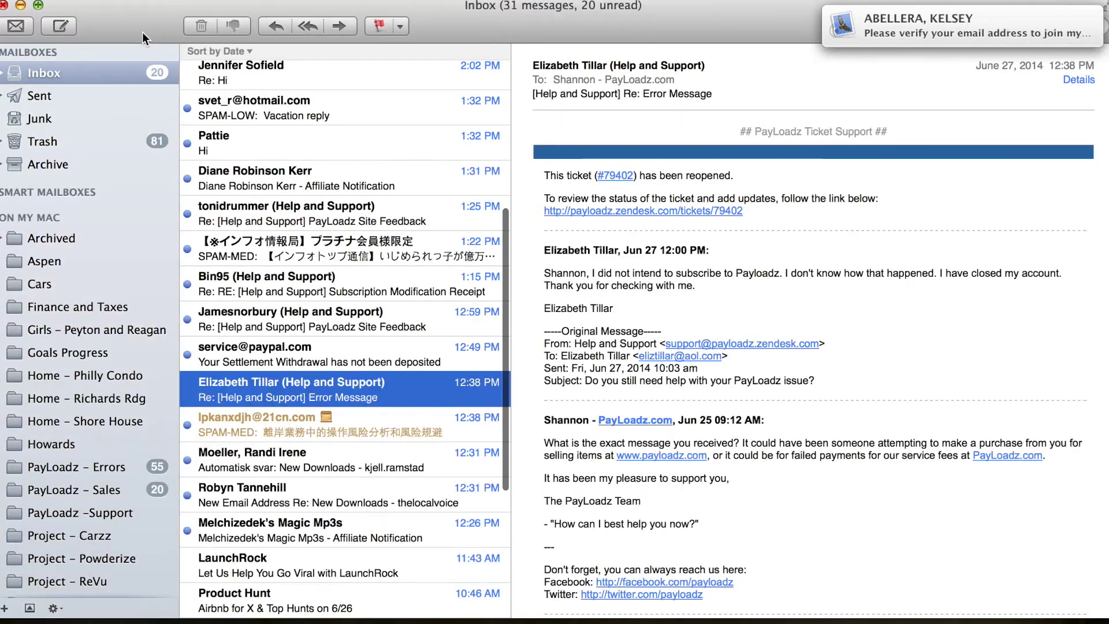
left_click(5, 5)
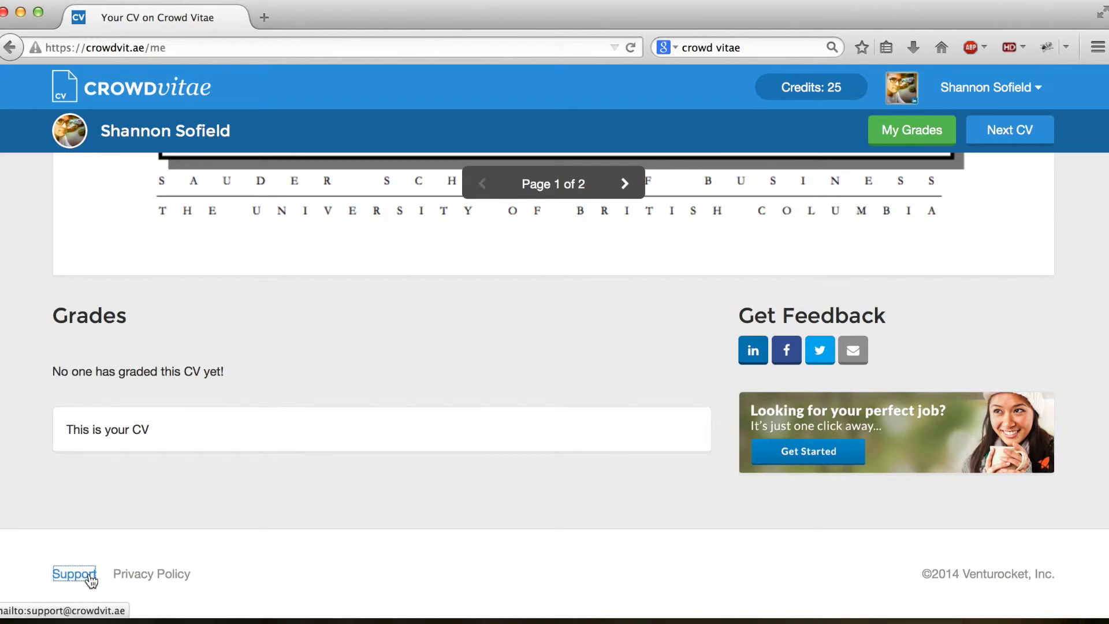
scroll(363, 451, "up", 15)
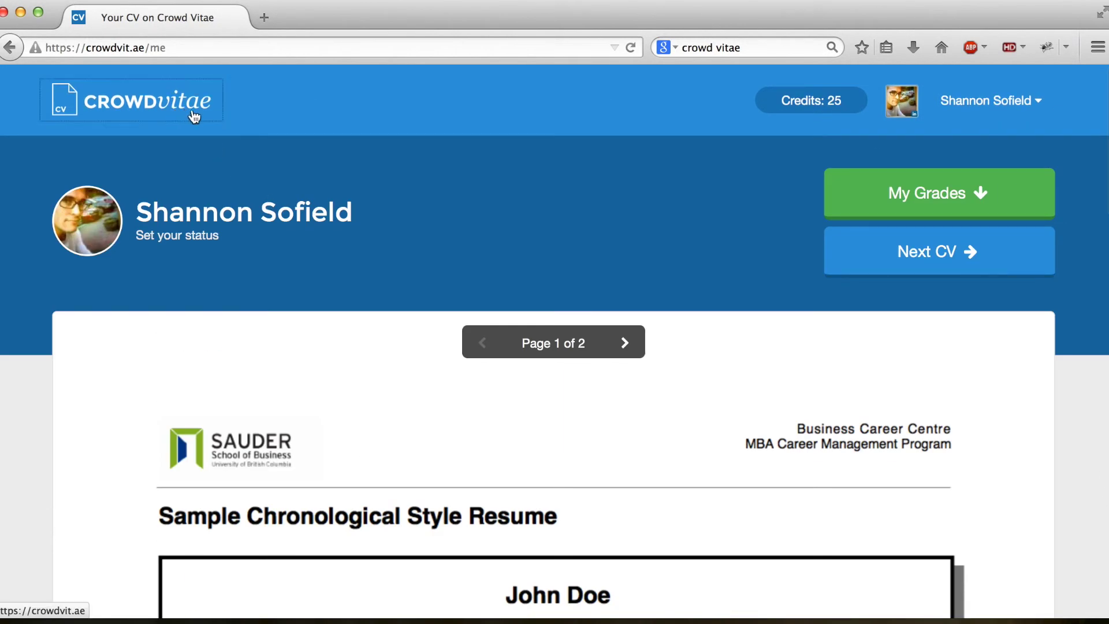
left_click(186, 111)
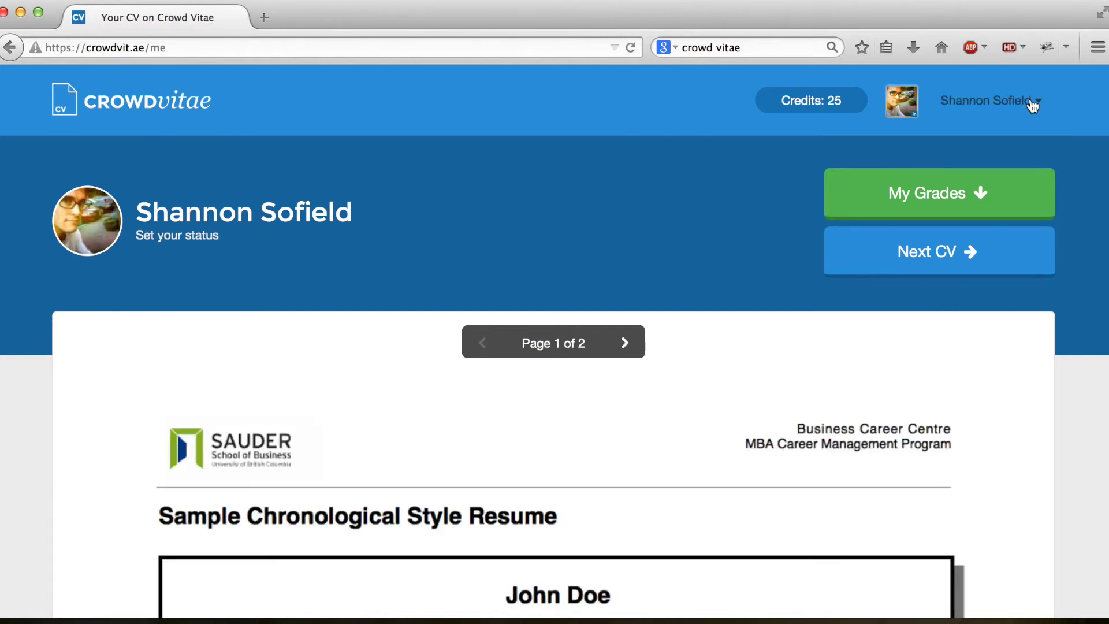
right_click(625, 186)
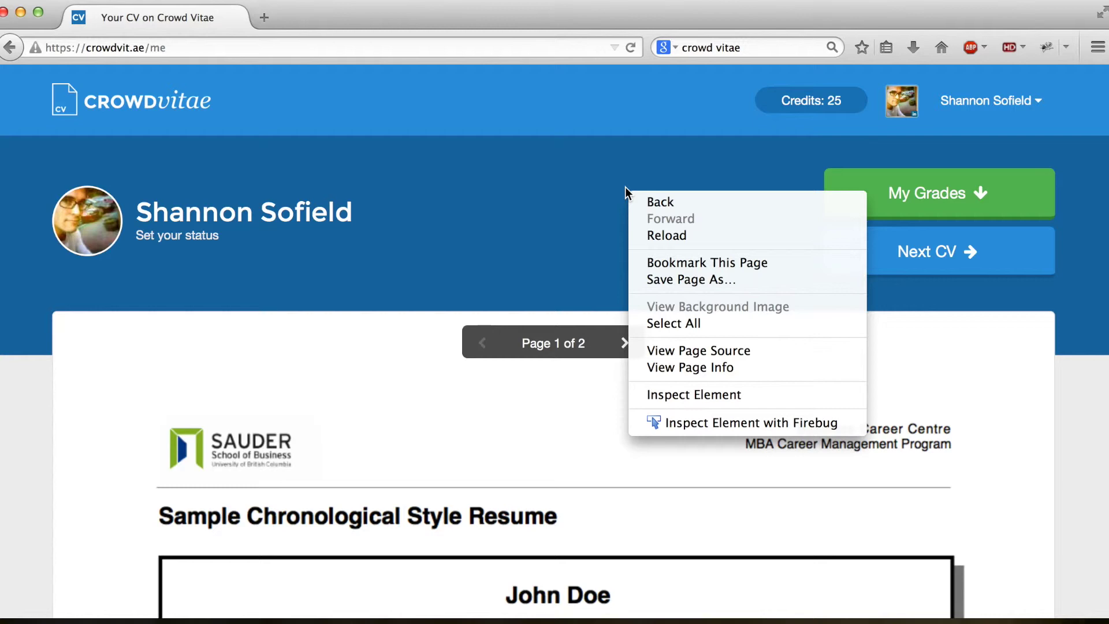
left_click(673, 356)
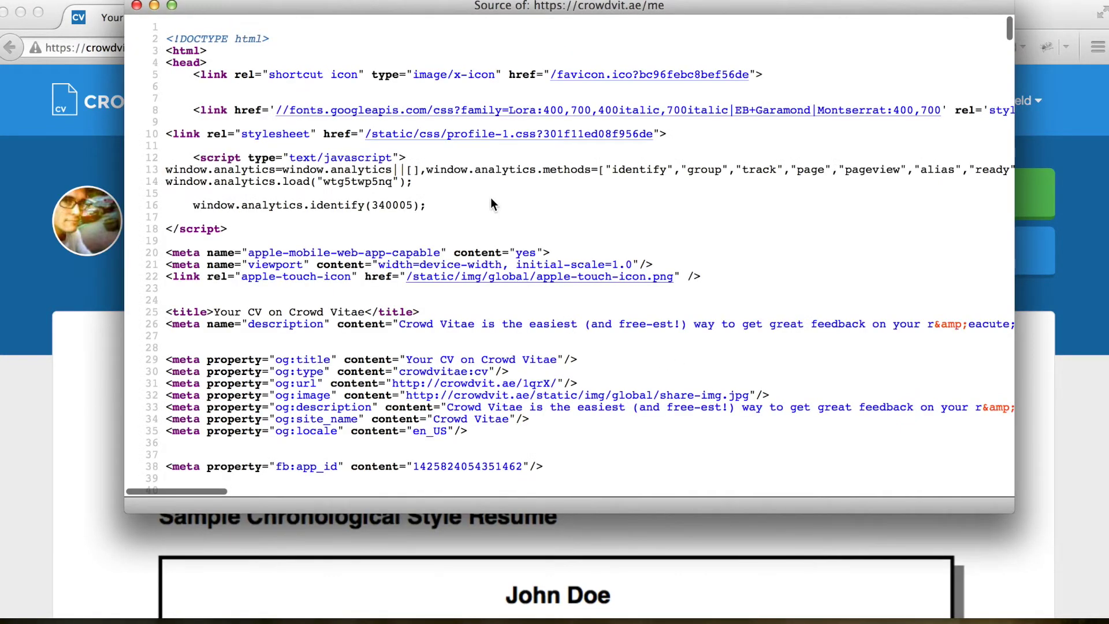
scroll(670, 232, "down", 3)
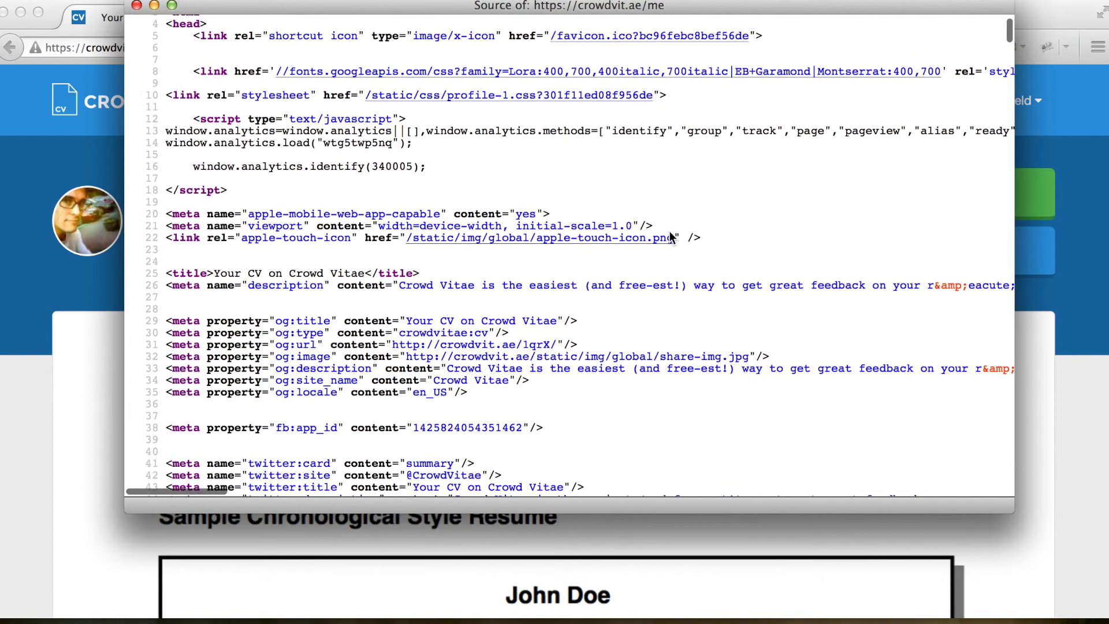
scroll(670, 270, "down", 6)
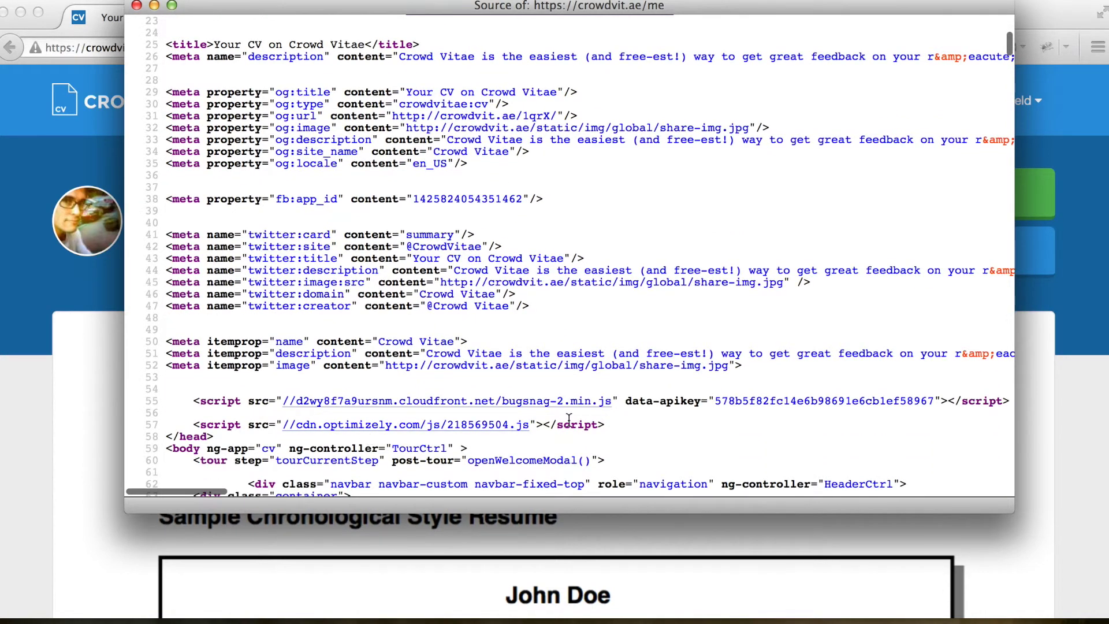
left_click(384, 434)
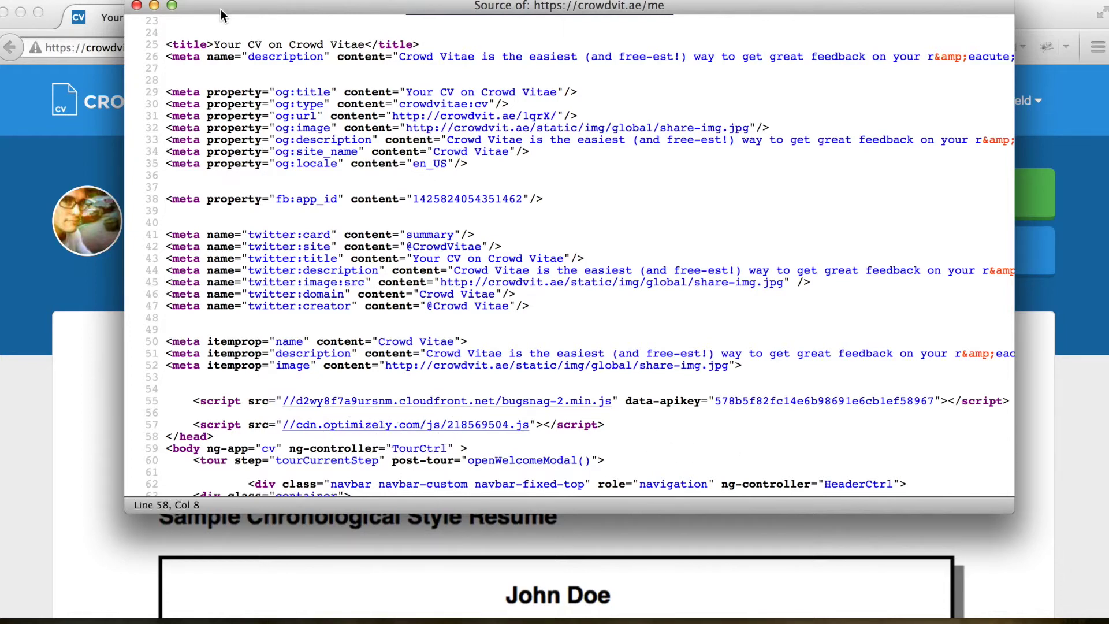
left_click(137, 6)
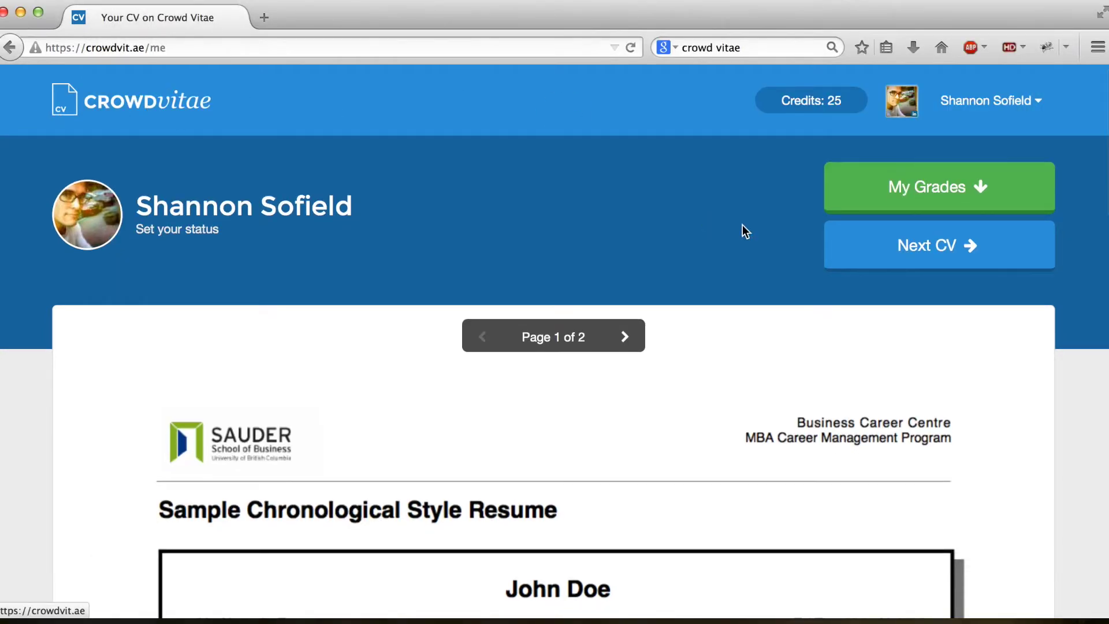
scroll(725, 245, "down", 10)
scroll(935, 288, "up", 10)
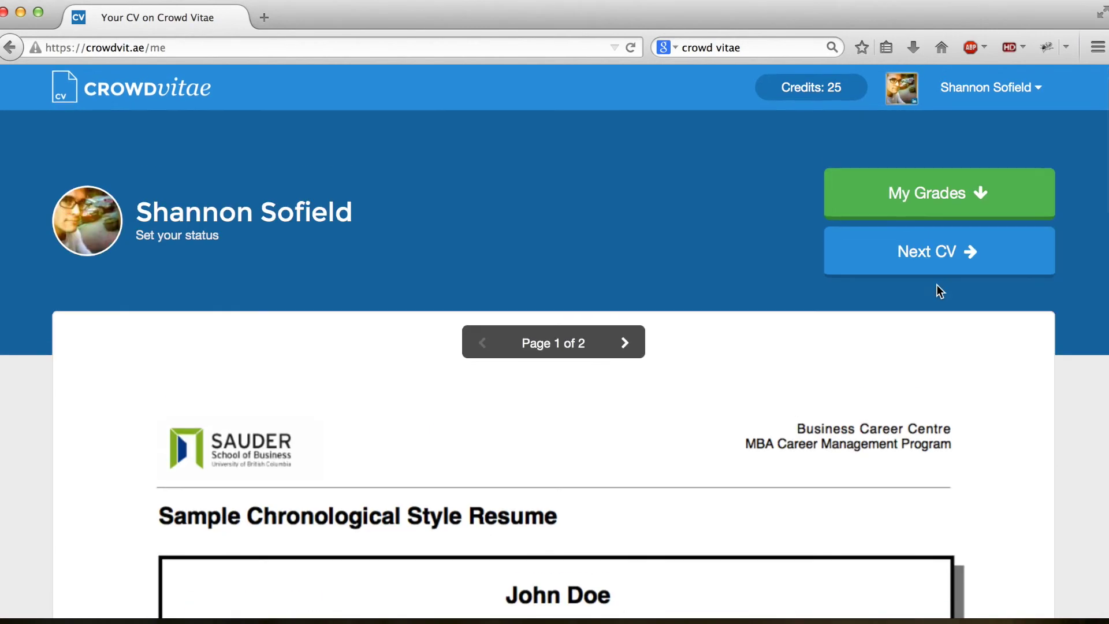
scroll(932, 286, "down", 10)
scroll(930, 284, "down", 2)
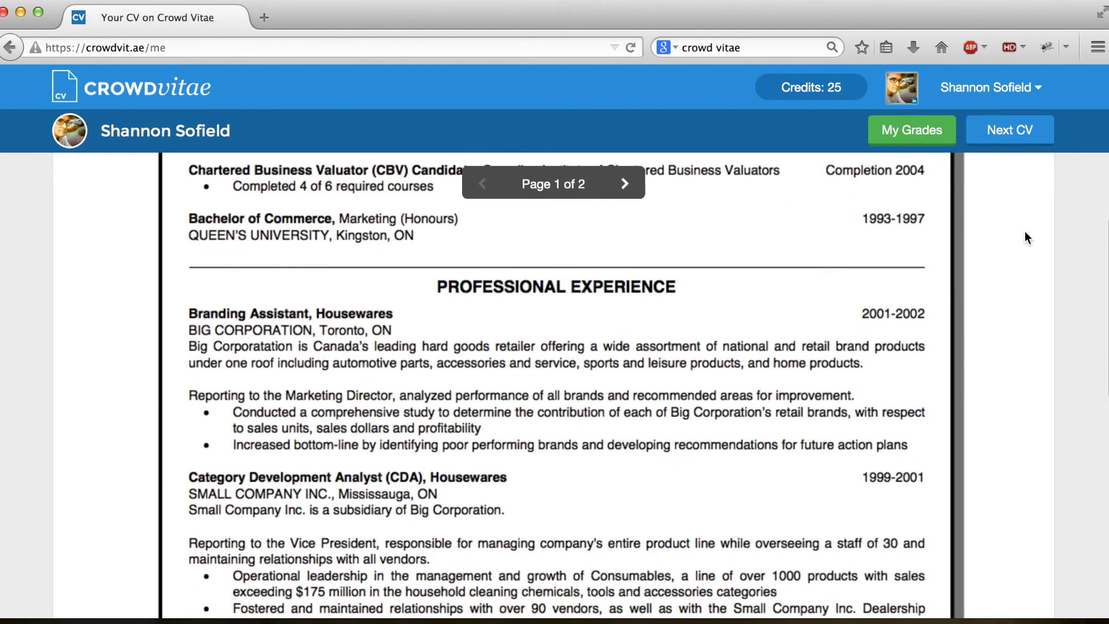
scroll(1025, 235, "up", 10)
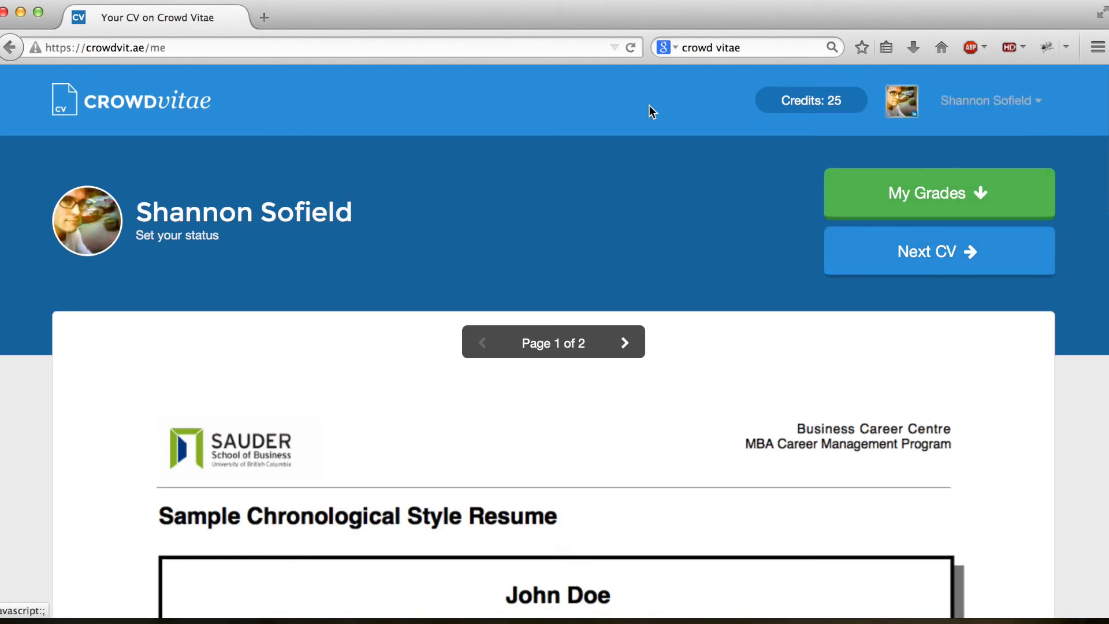
left_click(182, 119)
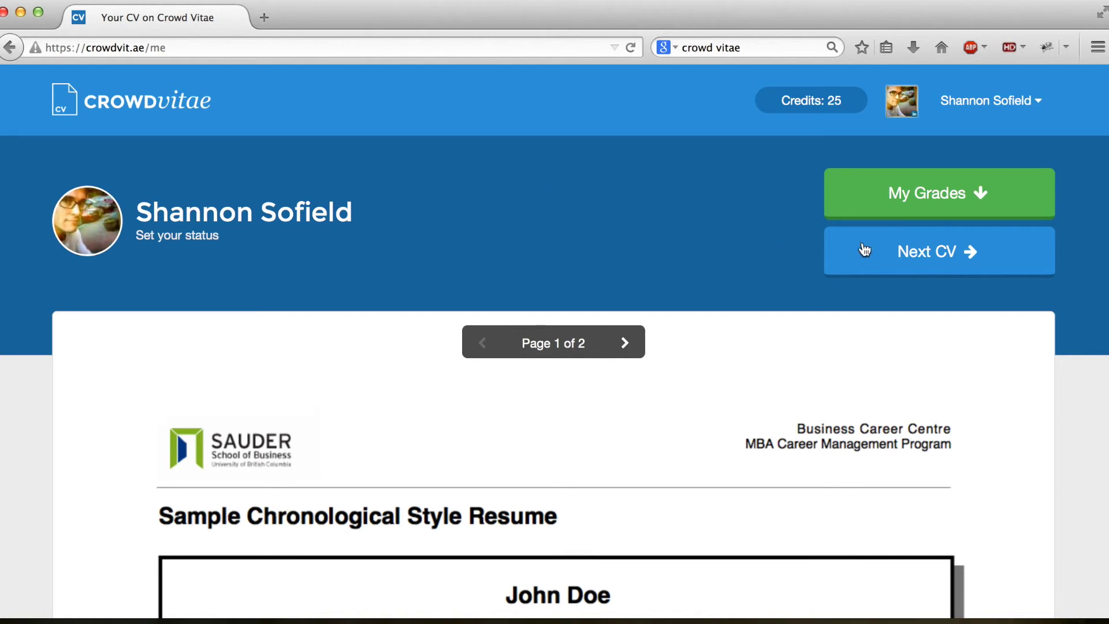
left_click_drag(839, 104, 777, 101)
mouse_move(992, 106)
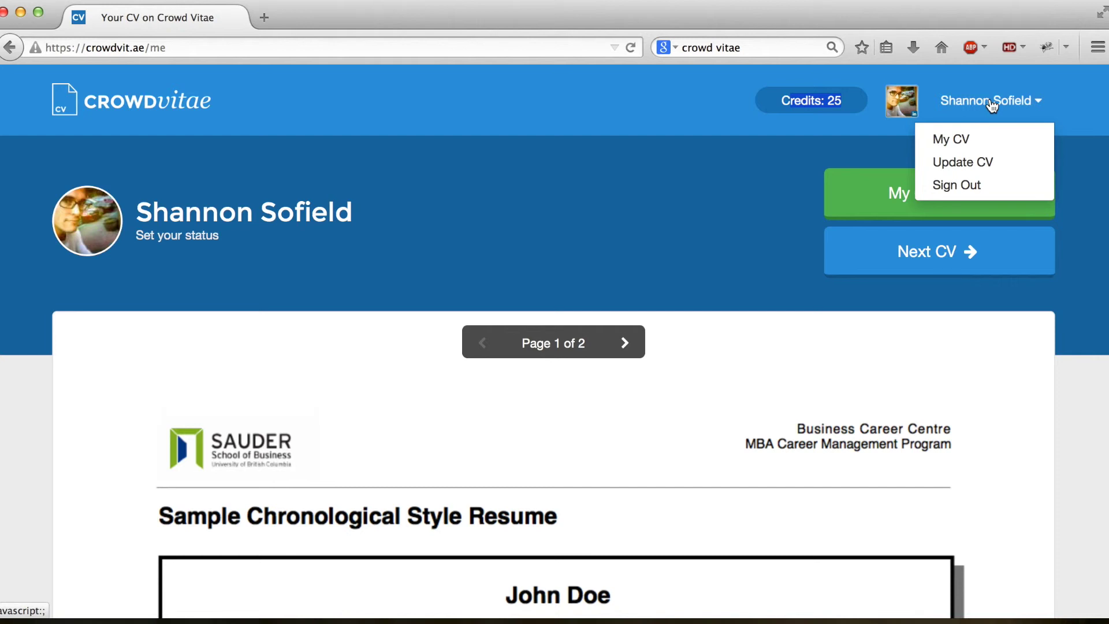
left_click(692, 175)
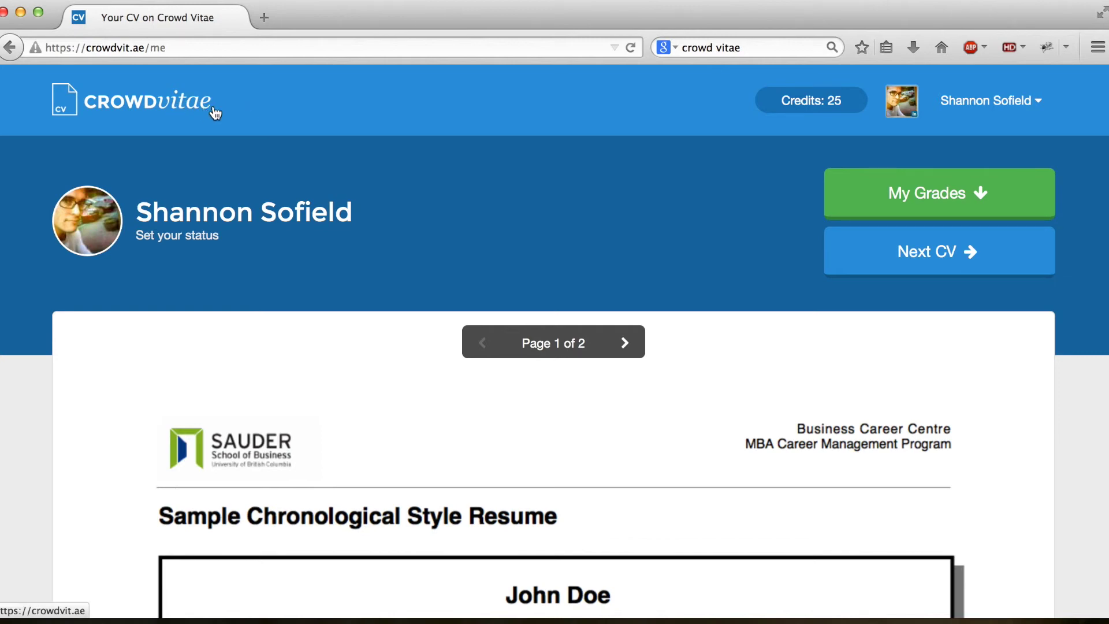
scroll(623, 241, "down", 15)
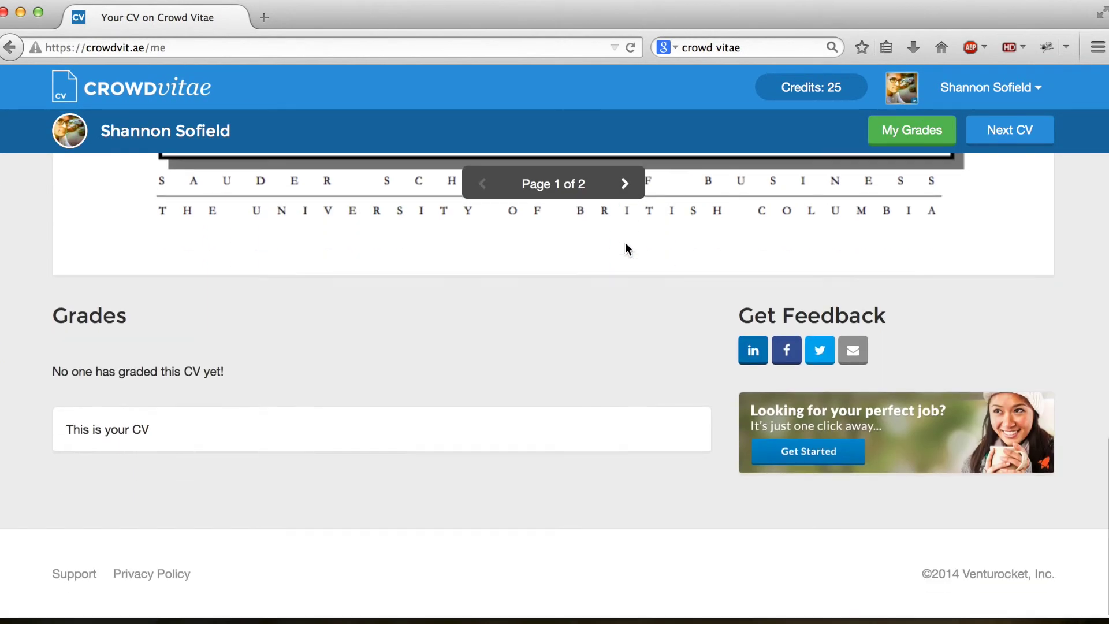
scroll(625, 242, "up", 15)
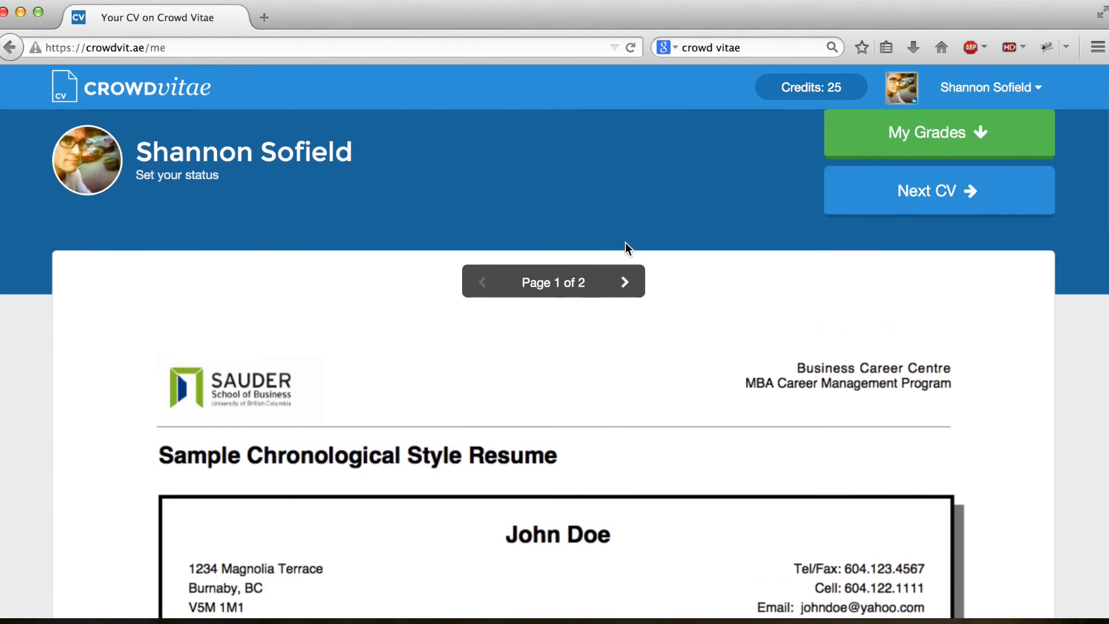
scroll(643, 211, "up", 2)
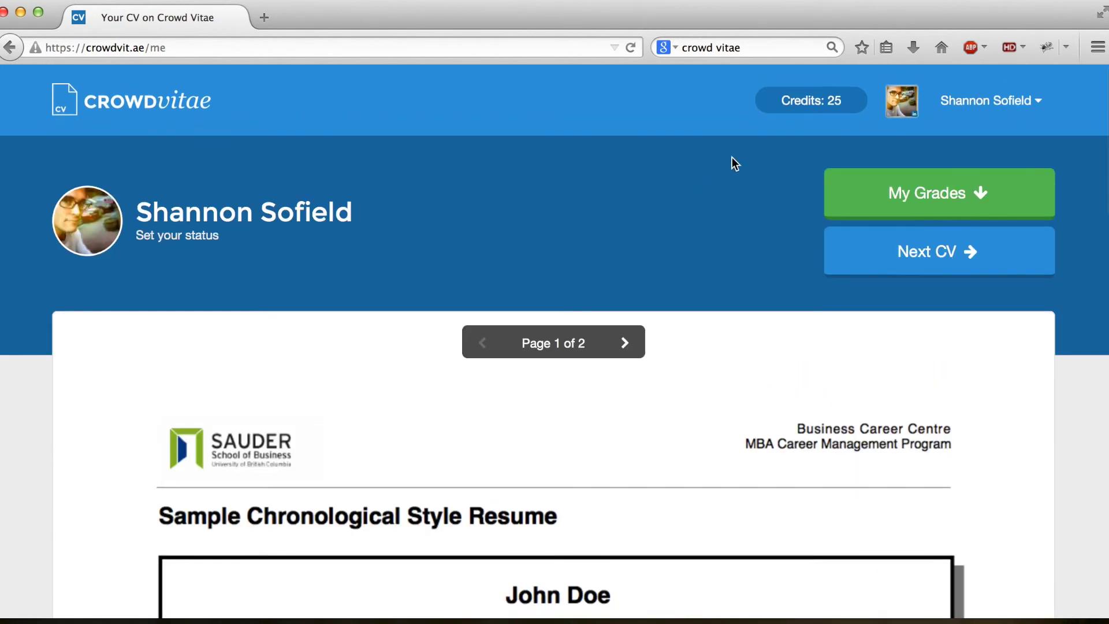
left_click(991, 104)
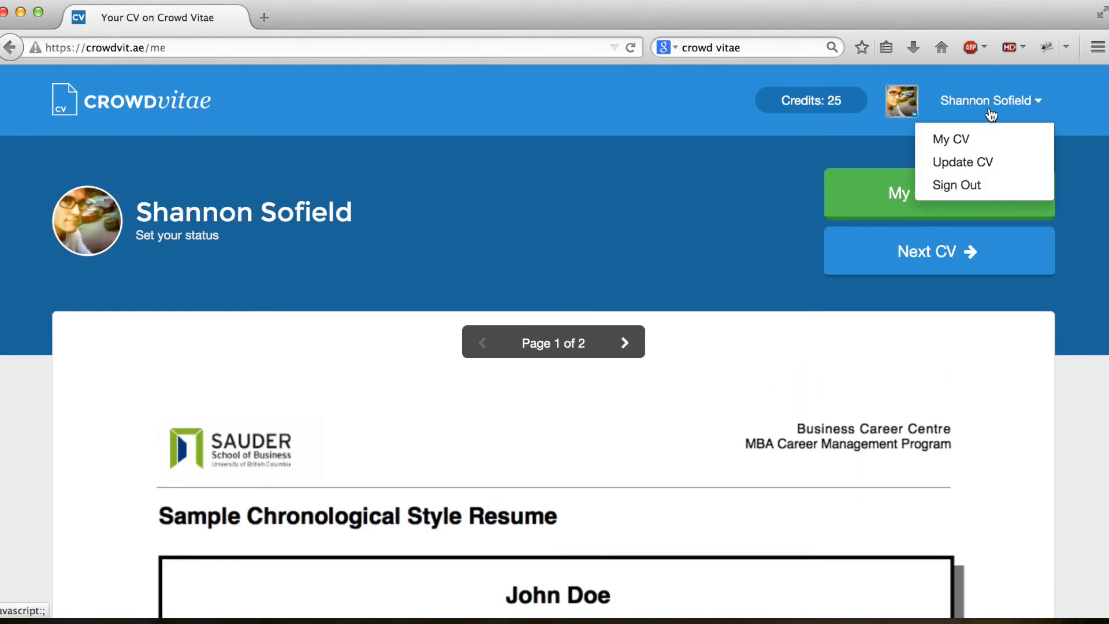
left_click(968, 141)
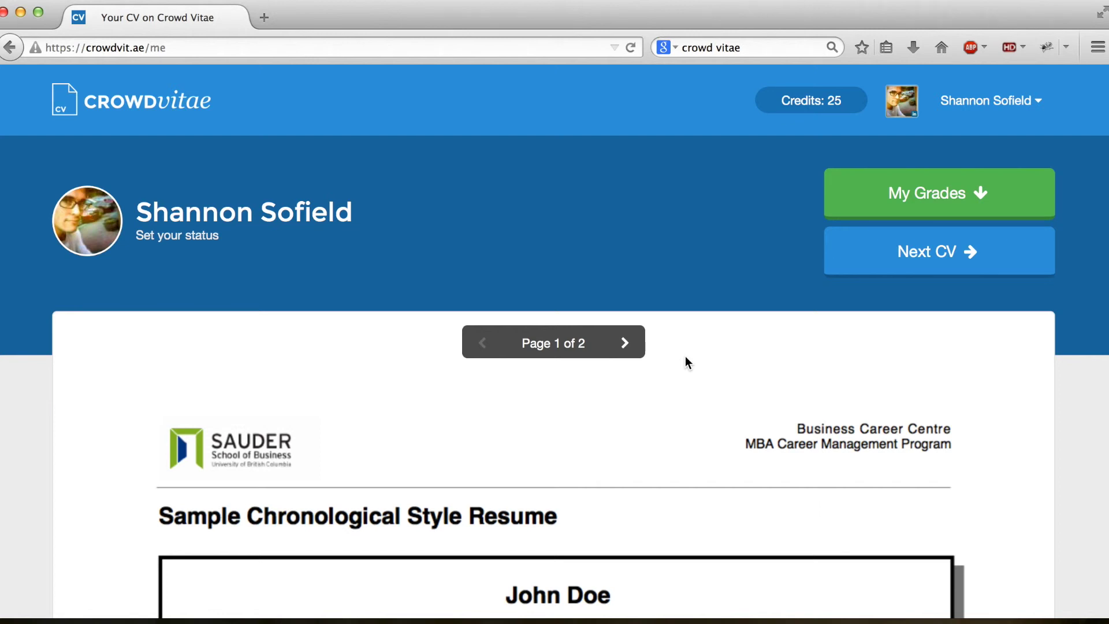
Step: Go to the Update CV page and try uploading a PDF résumé
left_click(986, 102)
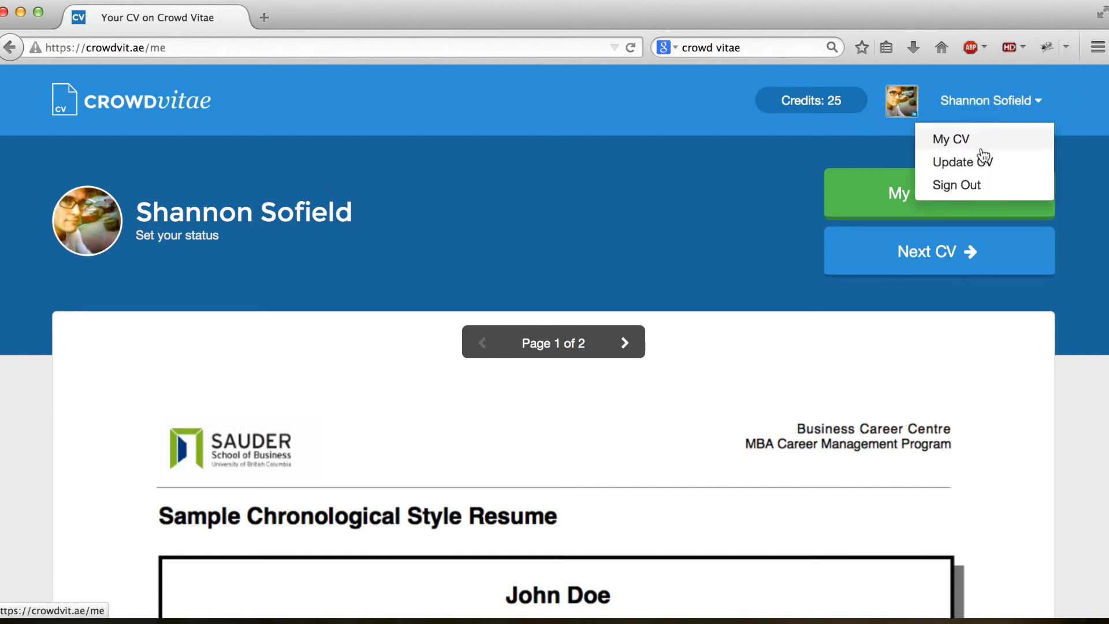
left_click(976, 168)
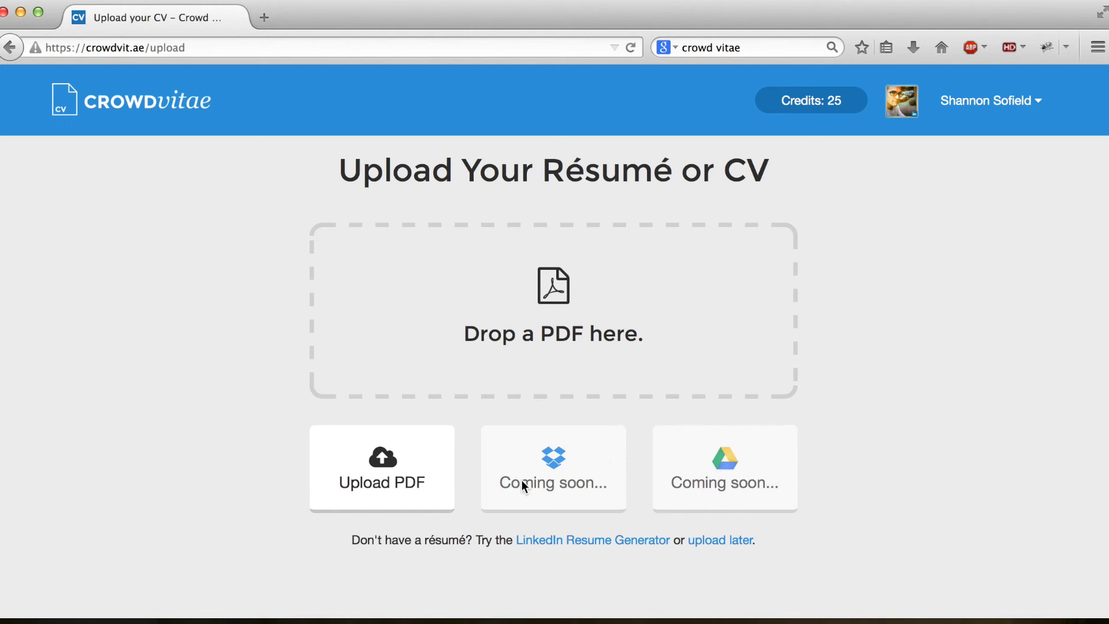
left_click(430, 500)
scroll(681, 550, "down", 3)
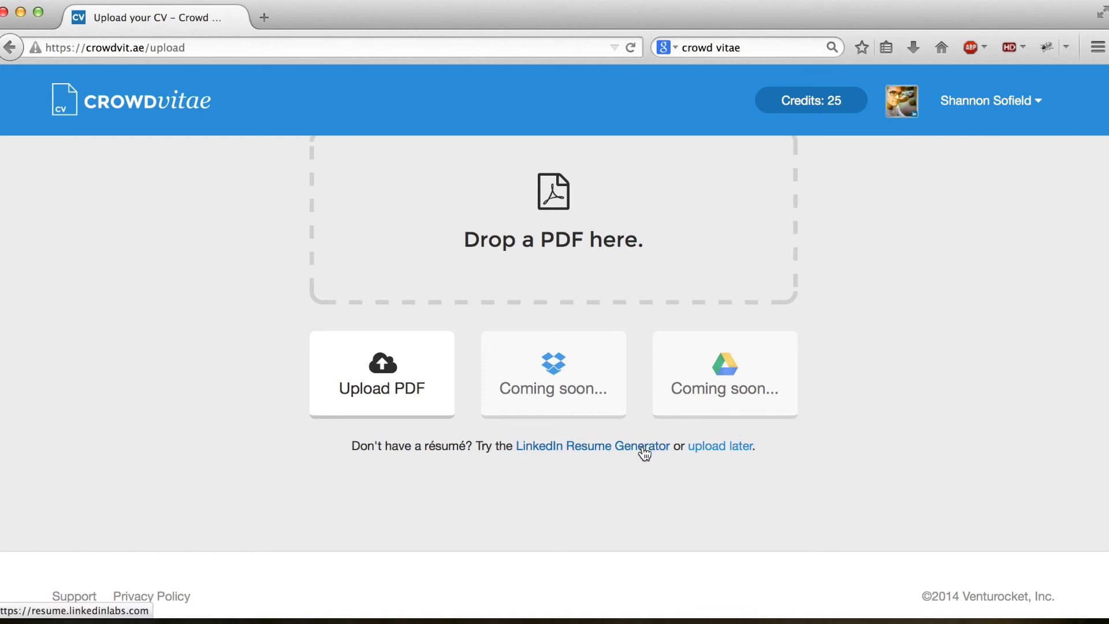
Step: Choose 'upload later', go back once, and choose 'upload later' again
left_click(720, 451)
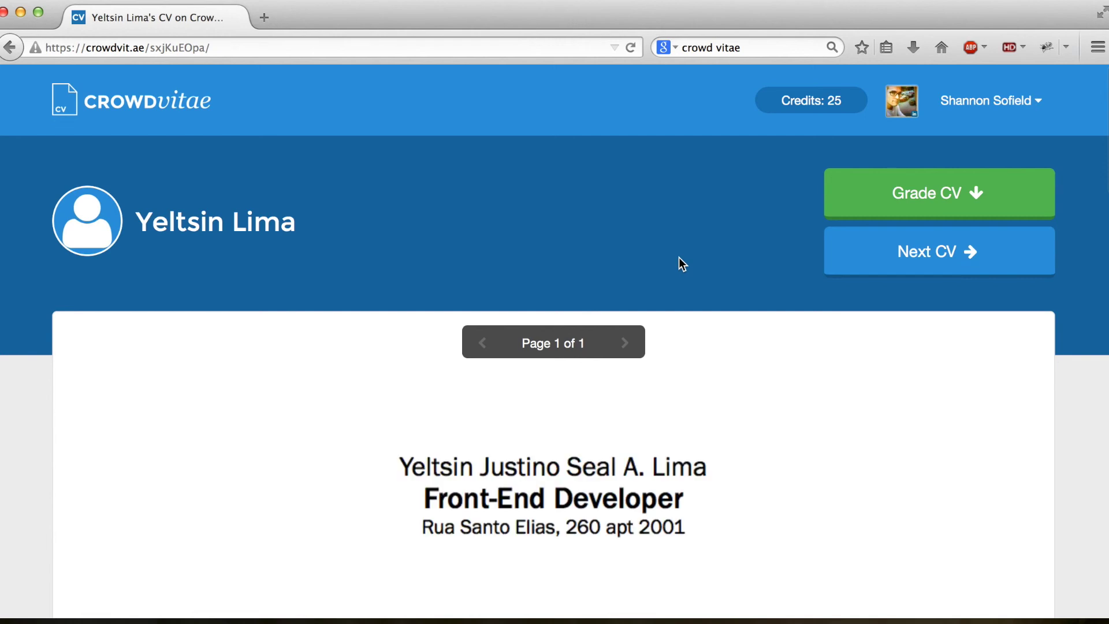
scroll(730, 383, "down", 3)
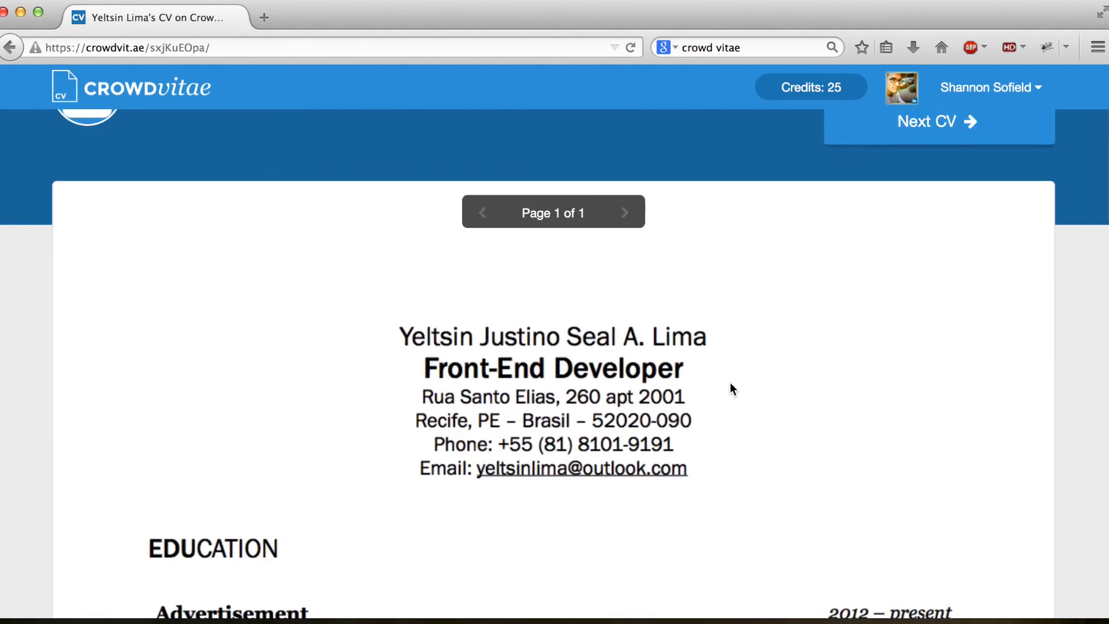
scroll(730, 383, "up", 3)
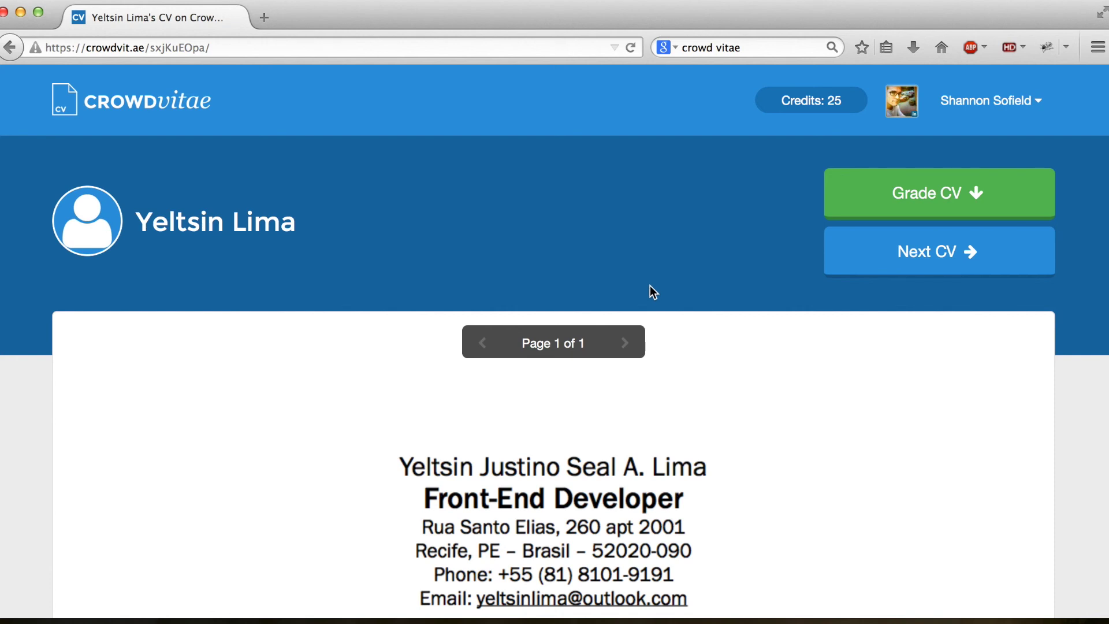
left_click(11, 47)
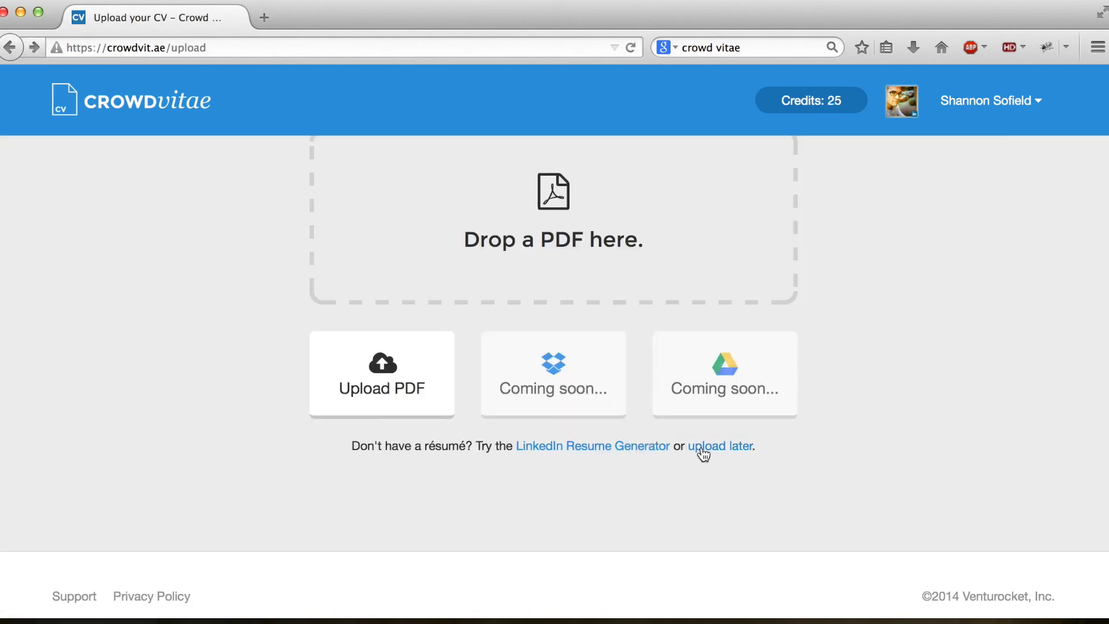
scroll(717, 462, "down", 1)
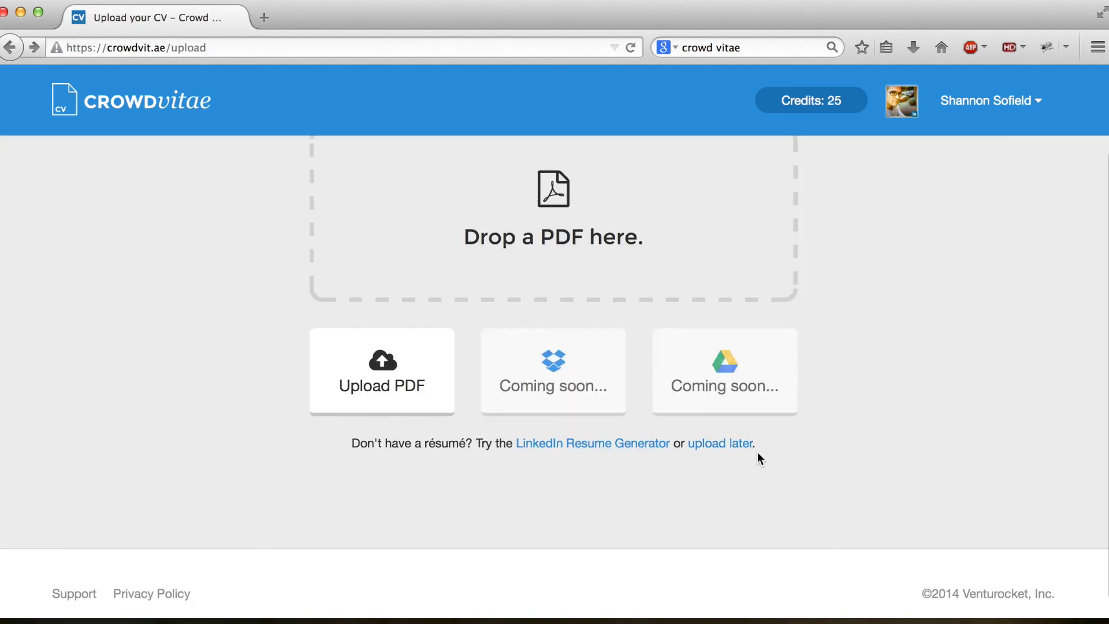
left_click(720, 451)
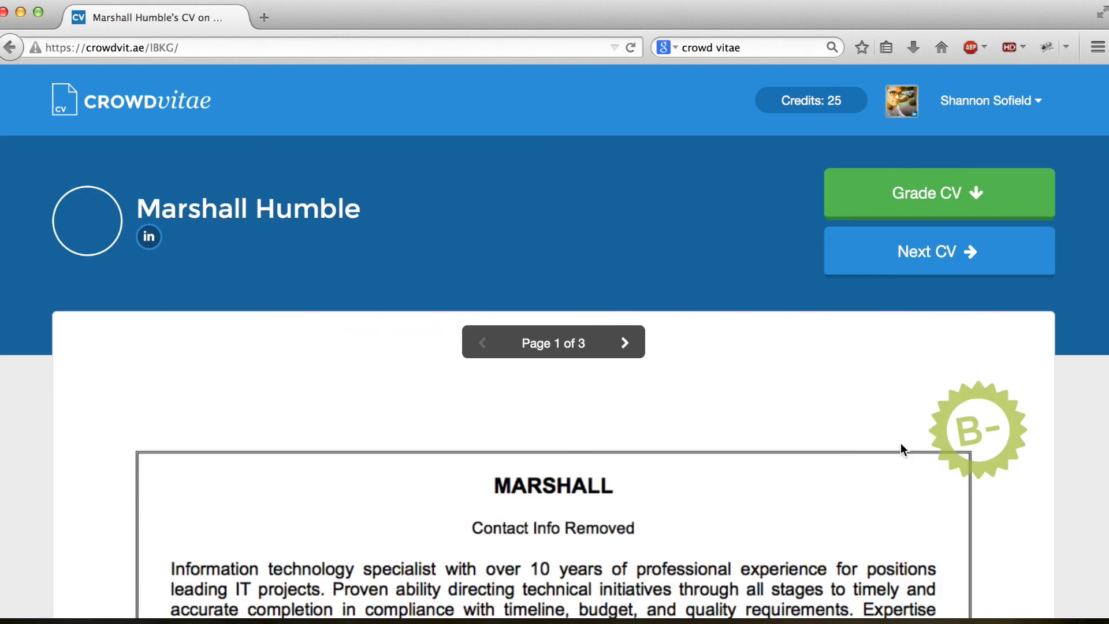
Step: Choose Sign Out from the account name dropdown in the header
scroll(959, 433, "down", 1)
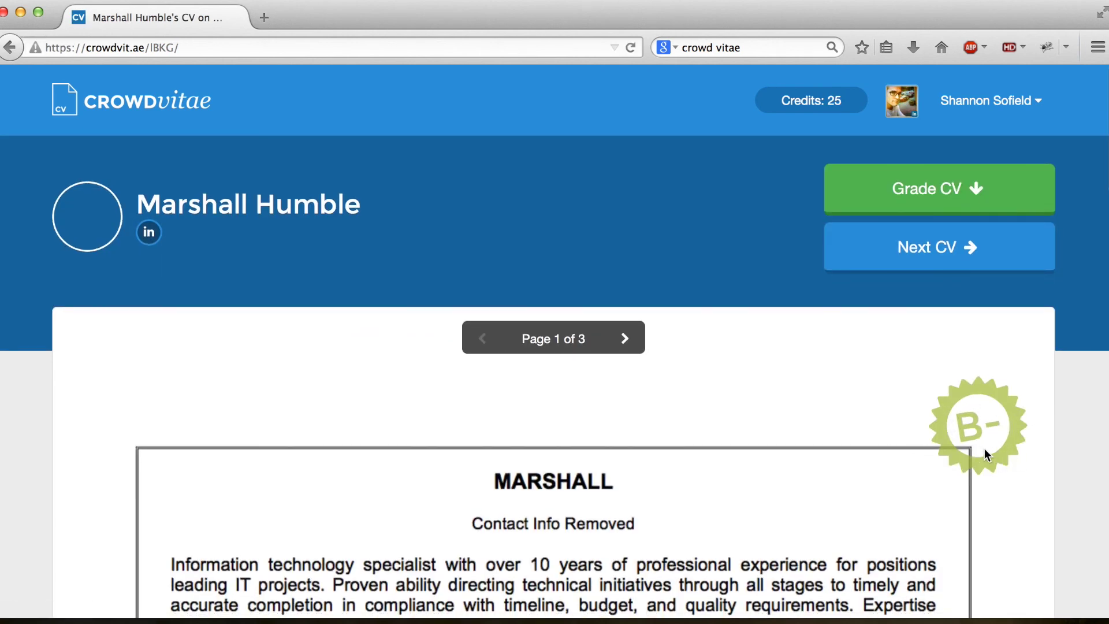
scroll(827, 393, "down", 3)
scroll(823, 381, "up", 3)
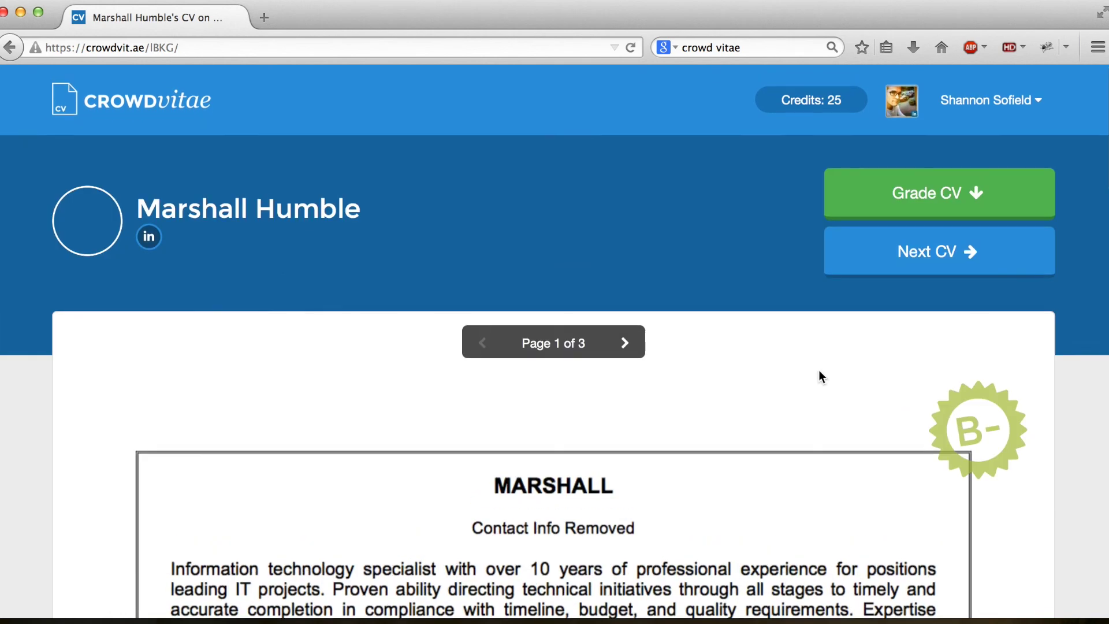
left_click(1038, 101)
left_click(948, 194)
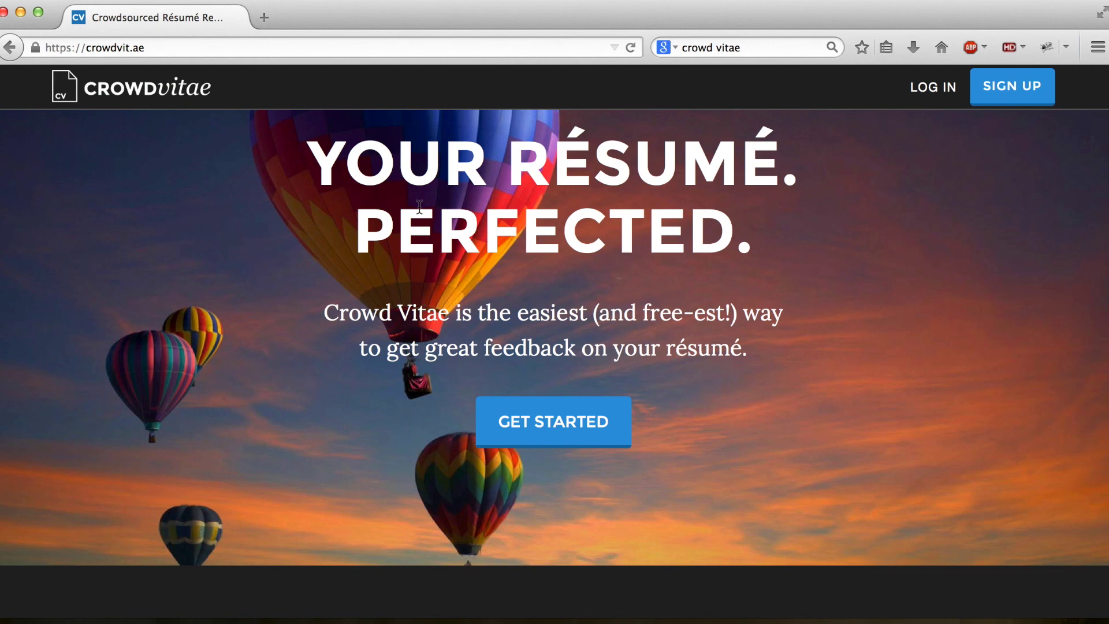
scroll(419, 205, "down", 12)
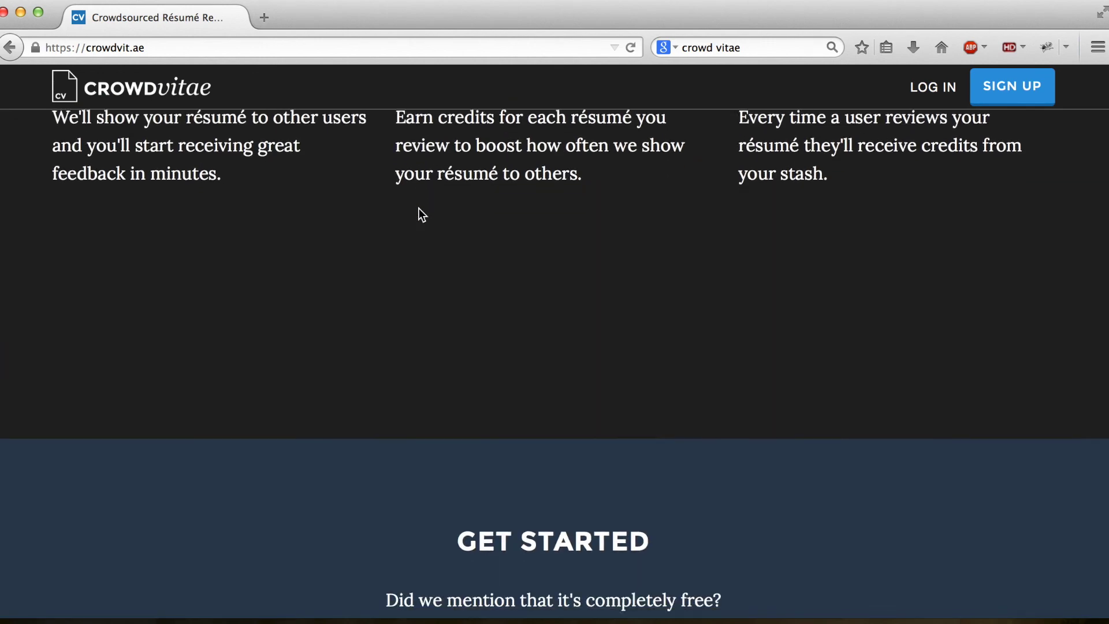